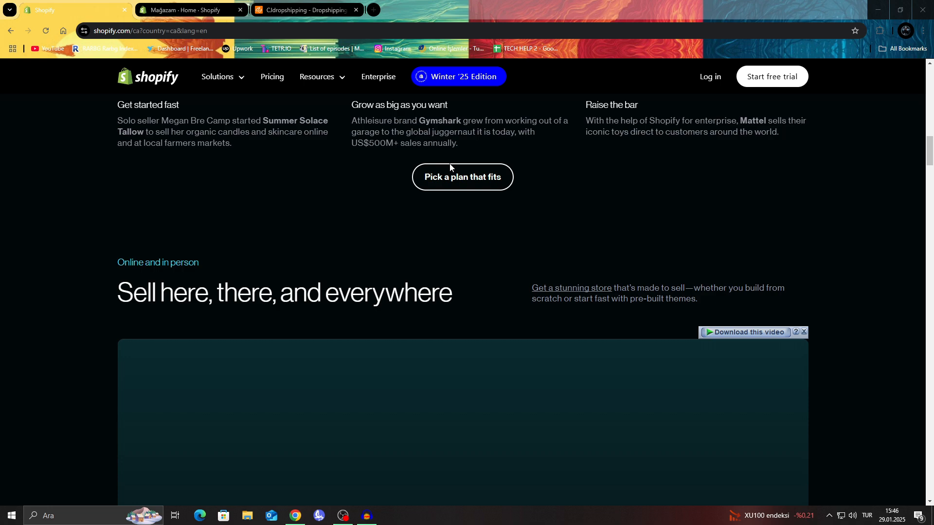
Switch to the CJdropshipping site and review its home page, including product search, store connection and the How to Start Dropshipping section.
{"action": "scroll", "coordinate": [437, 173], "scroll_direction": "down", "scroll_amount": 4}
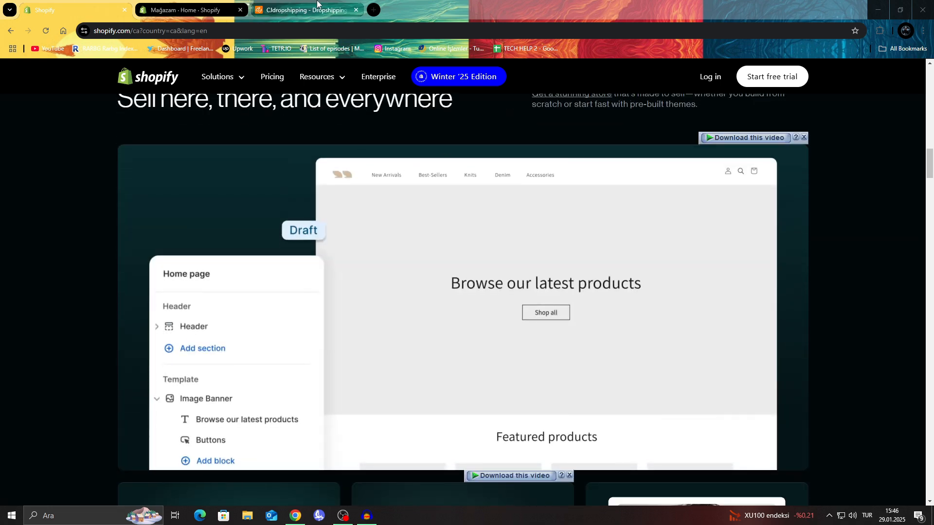
{"action": "left_click", "coordinate": [311, 9]}
{"action": "scroll", "coordinate": [401, 182], "scroll_direction": "up", "scroll_amount": 7}
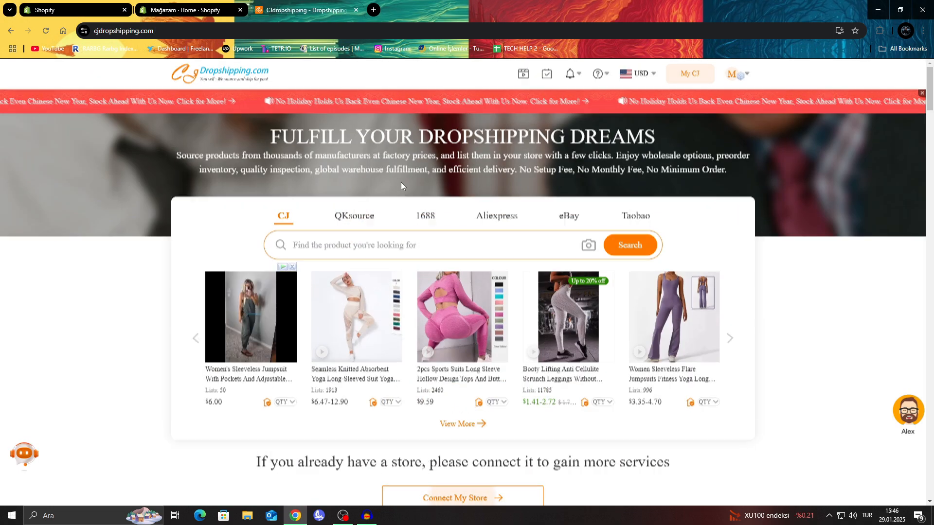
{"action": "scroll", "coordinate": [401, 182], "scroll_direction": "down", "scroll_amount": 9}
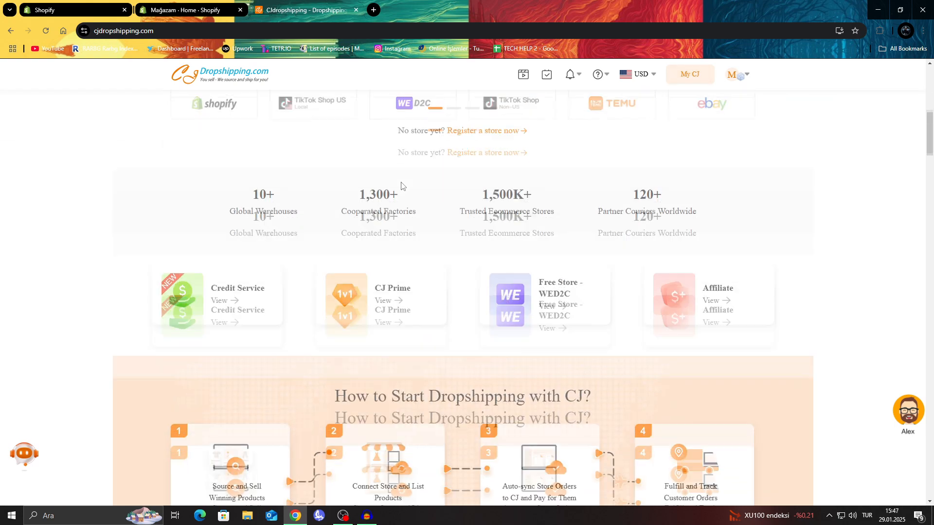
{"action": "scroll", "coordinate": [402, 185], "scroll_direction": "down", "scroll_amount": 3}
{"action": "scroll", "coordinate": [402, 185], "scroll_direction": "down", "scroll_amount": 3}
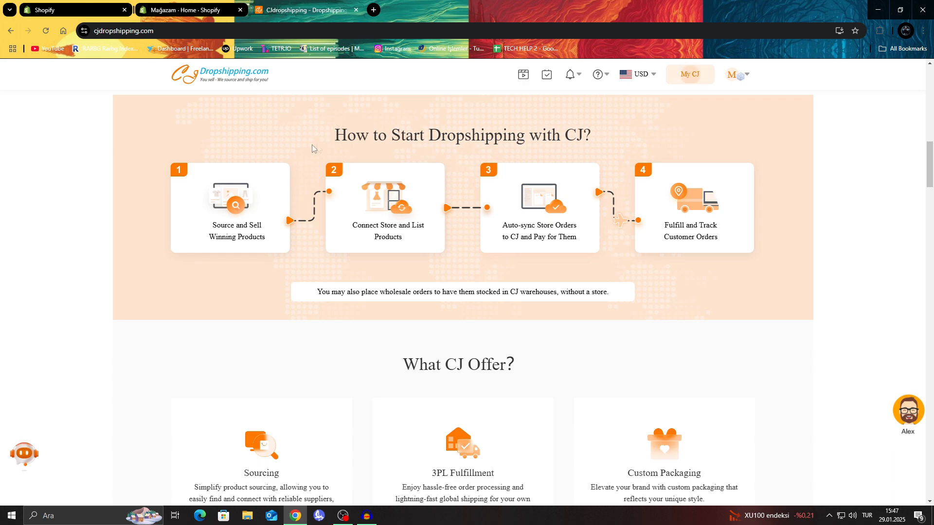
{"action": "scroll", "coordinate": [308, 146], "scroll_direction": "down", "scroll_amount": 12}
{"action": "scroll", "coordinate": [308, 144], "scroll_direction": "down", "scroll_amount": 9}
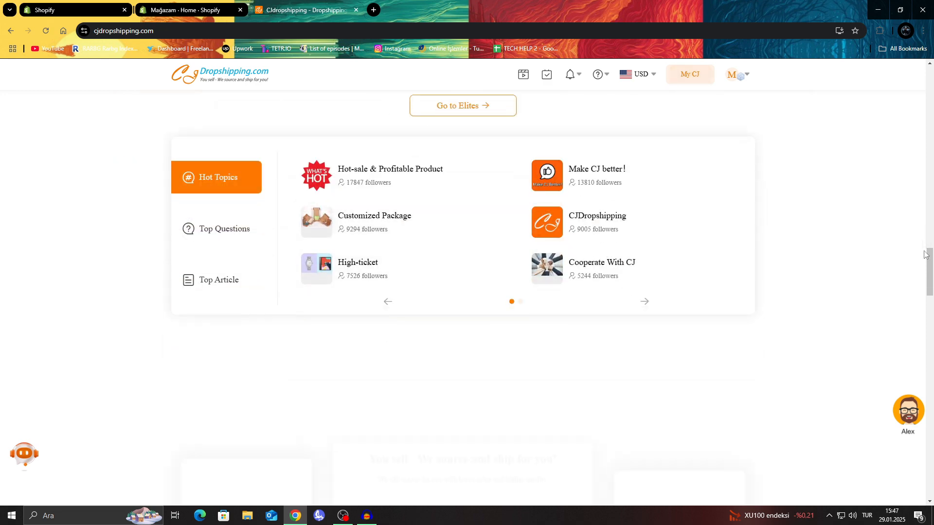
{"action": "left_click_drag", "start_coordinate": [929, 265], "coordinate": [922, 94]}
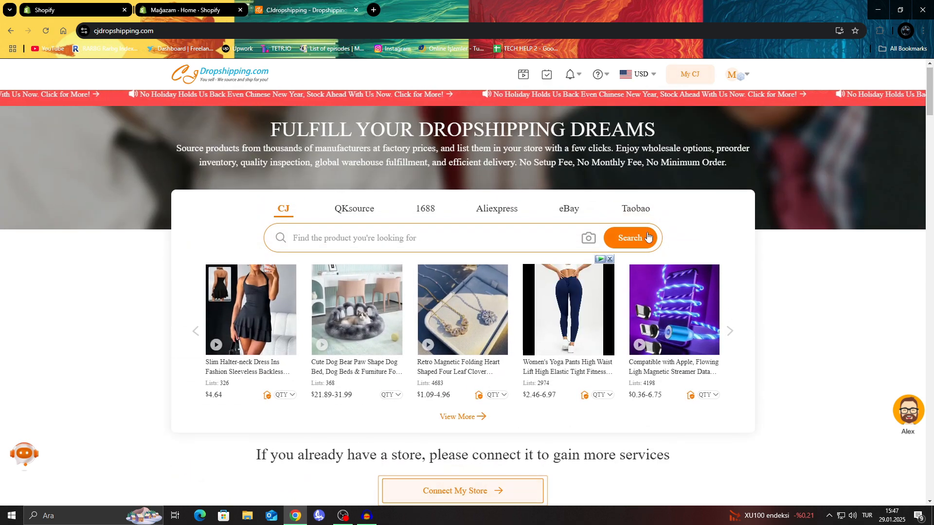
{"action": "scroll", "coordinate": [229, 131], "scroll_direction": "down", "scroll_amount": 9}
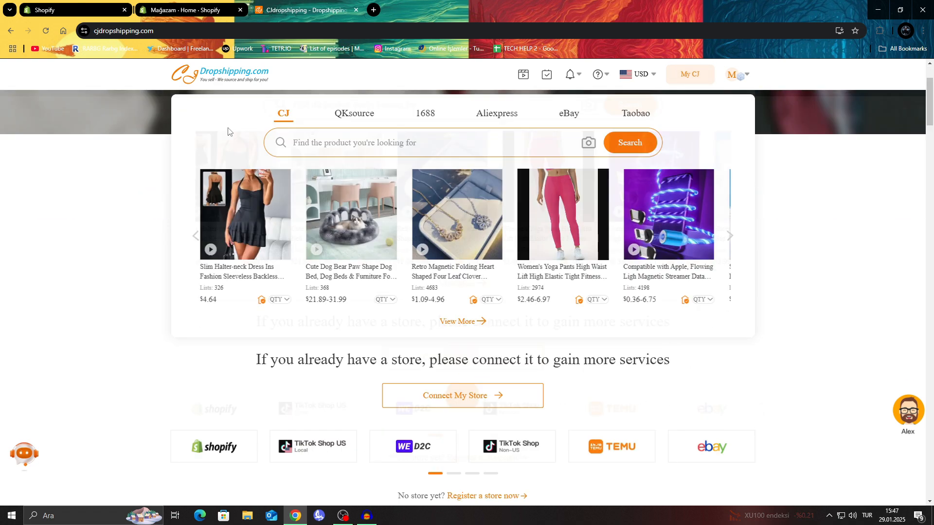
{"action": "scroll", "coordinate": [217, 129], "scroll_direction": "down", "scroll_amount": 6}
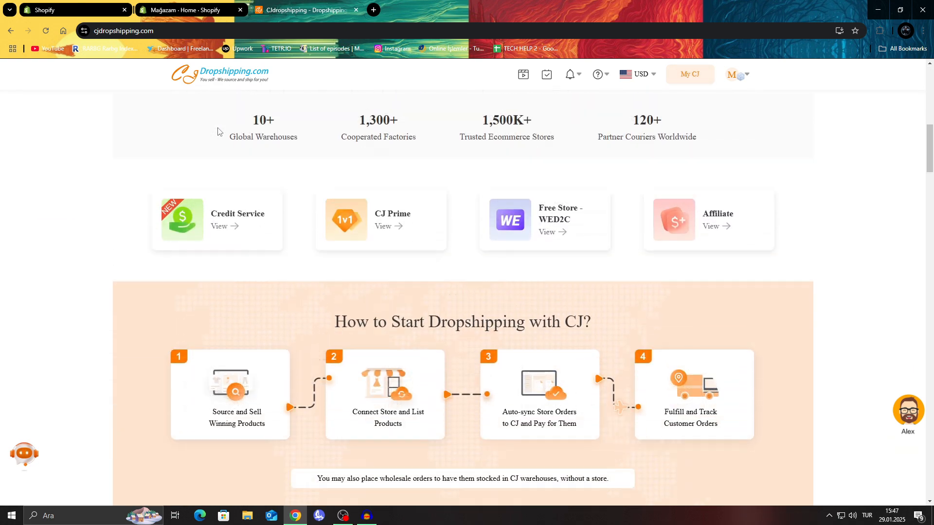
View the Shopify and CJdropshipping home pages alternately, examining what CJ offers and Shopify's Sell here, there, and everywhere section.
{"action": "left_click", "coordinate": [66, 4]}
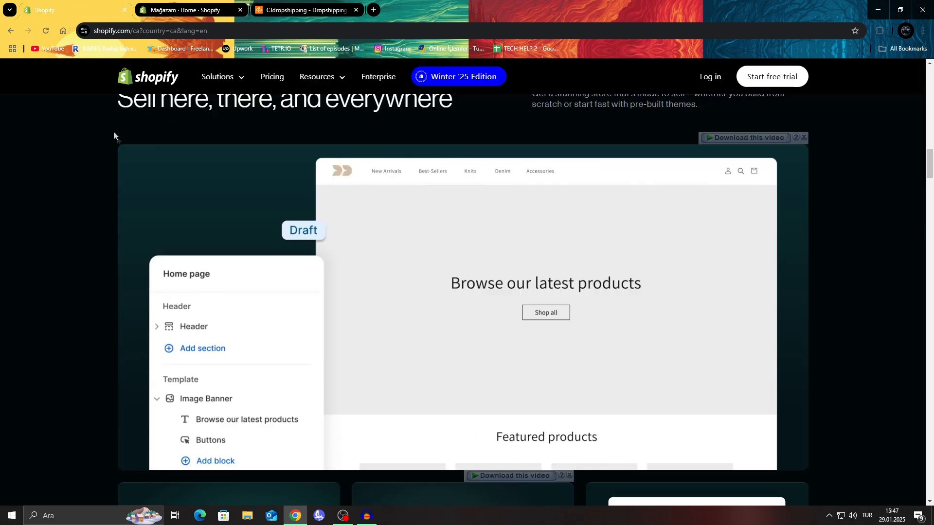
{"action": "left_click", "coordinate": [337, 6]}
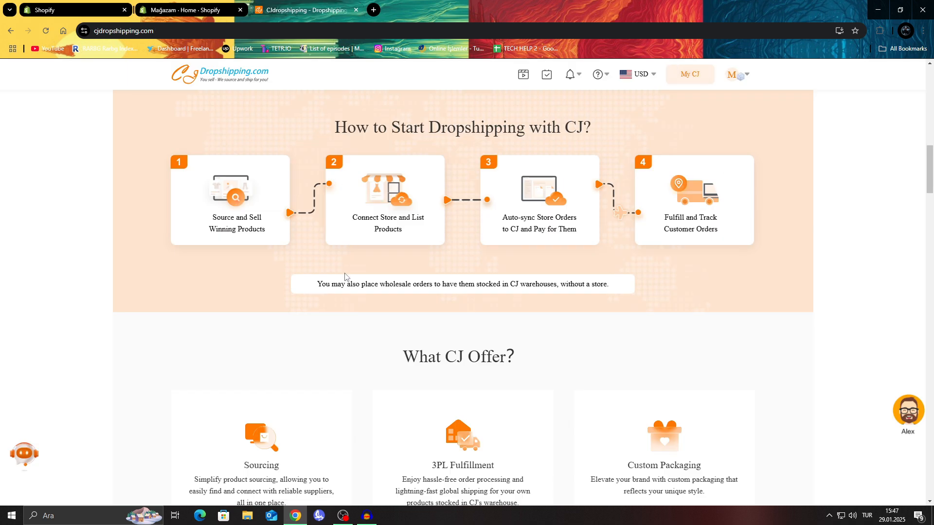
{"action": "scroll", "coordinate": [344, 276], "scroll_direction": "down", "scroll_amount": 1}
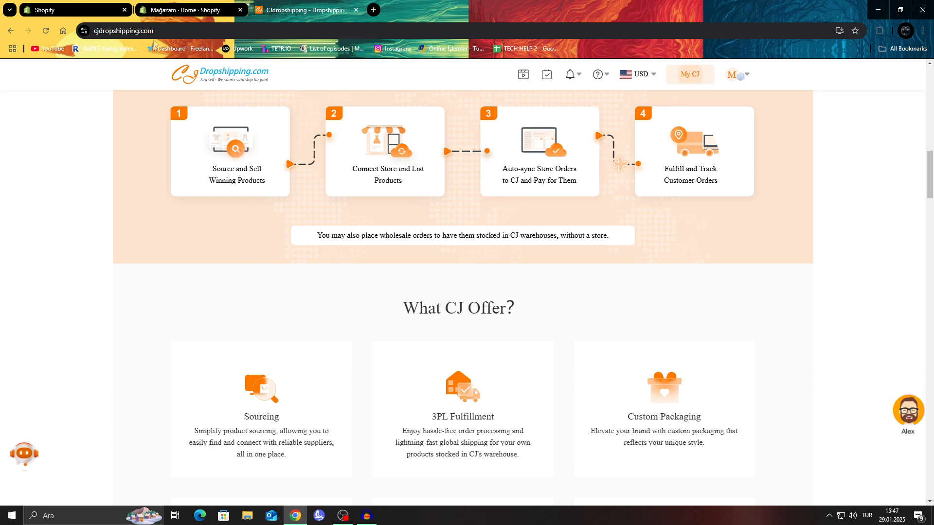
{"action": "left_click", "coordinate": [73, 10]}
{"action": "left_click", "coordinate": [311, 10]}
{"action": "scroll", "coordinate": [715, 121], "scroll_direction": "up", "scroll_amount": 16}
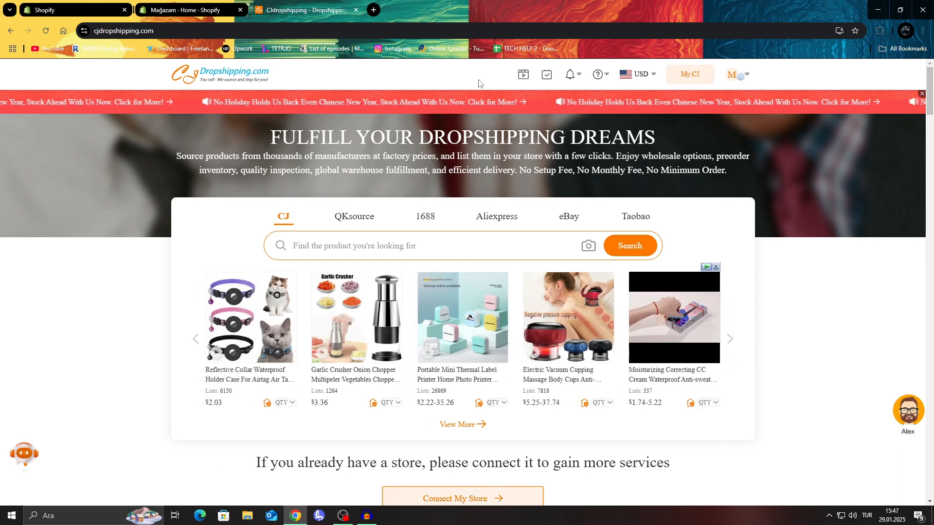
{"action": "left_click", "coordinate": [62, 3]}
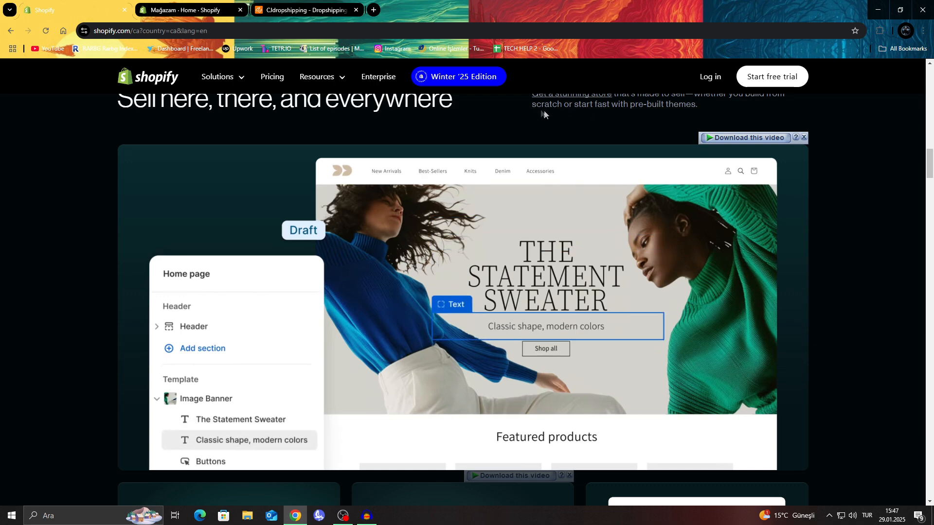
{"action": "scroll", "coordinate": [544, 115], "scroll_direction": "down", "scroll_amount": 4}
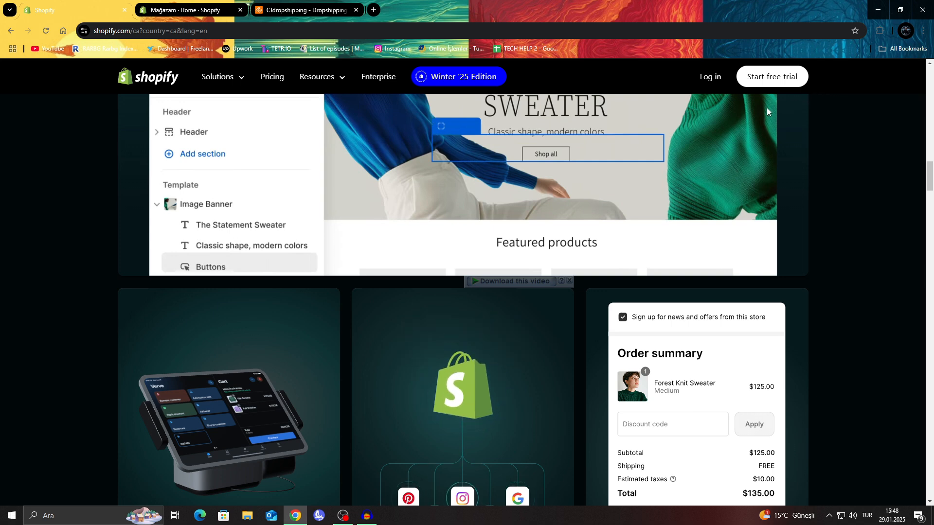
Close the Shopify home page to bring up the store admin, and collapse its trial notice.
{"action": "left_click", "coordinate": [570, 281]}
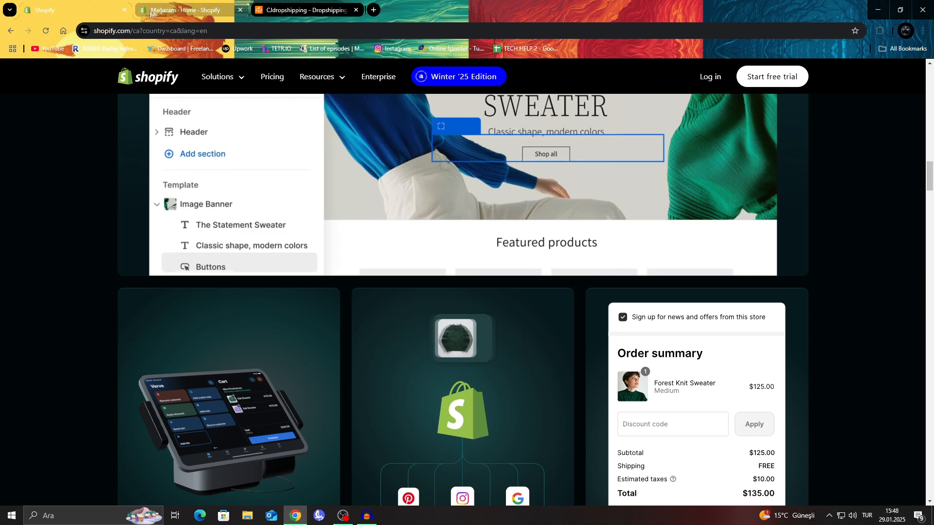
{"action": "left_click", "coordinate": [125, 10]}
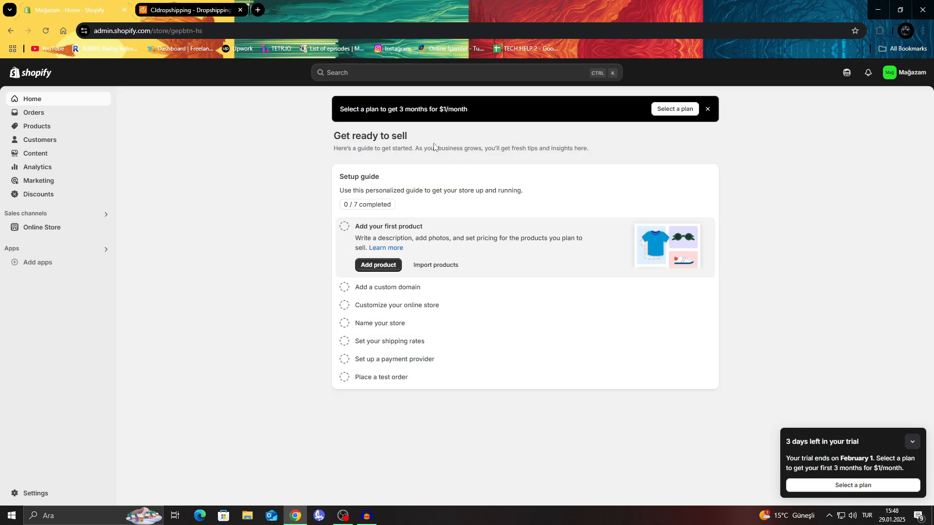
{"action": "left_click", "coordinate": [912, 442]}
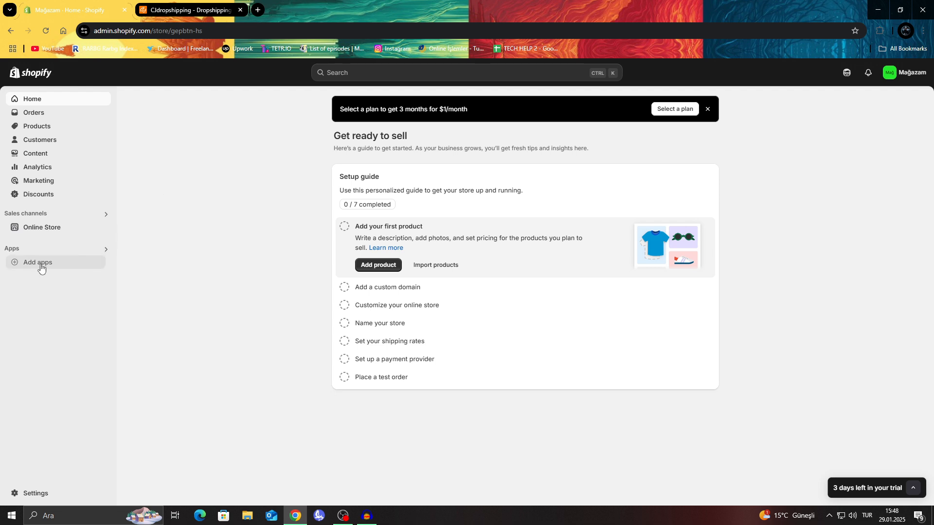
{"action": "left_click", "coordinate": [900, 74]}
{"action": "left_click", "coordinate": [906, 72]}
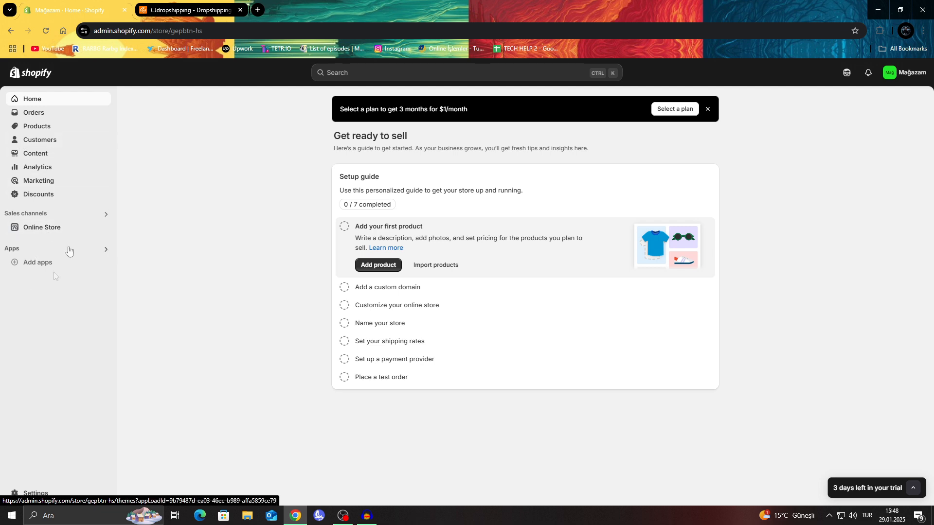
Open the online store's Themes page and look through the popular free themes.
{"action": "left_click", "coordinate": [34, 229]}
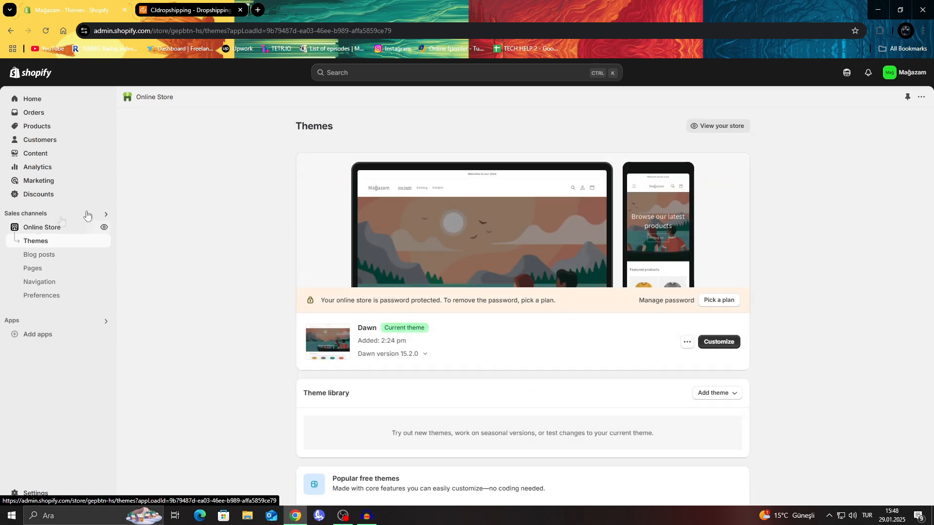
{"action": "scroll", "coordinate": [228, 189], "scroll_direction": "down", "scroll_amount": 4}
{"action": "scroll", "coordinate": [228, 189], "scroll_direction": "down", "scroll_amount": 3}
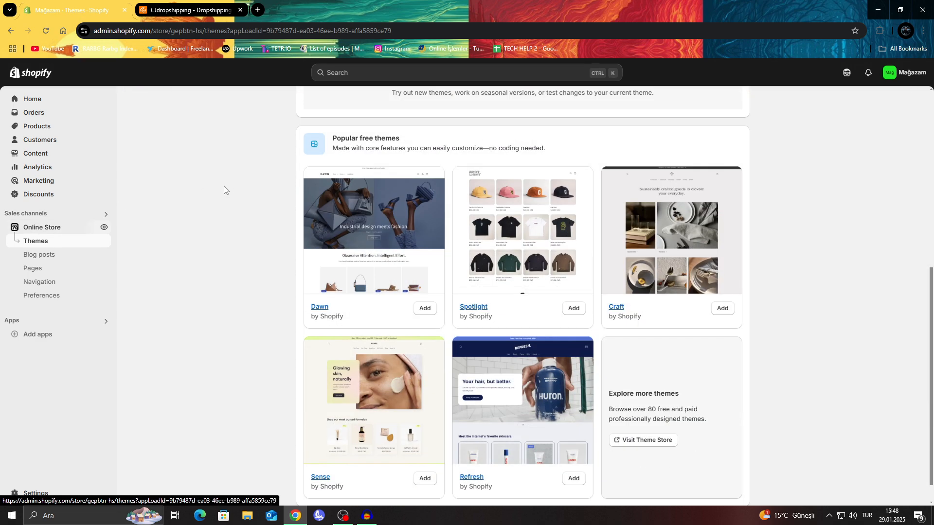
Bring up all recommended apps for the store and open the Shopify App Store from there.
{"action": "left_click", "coordinate": [42, 334]}
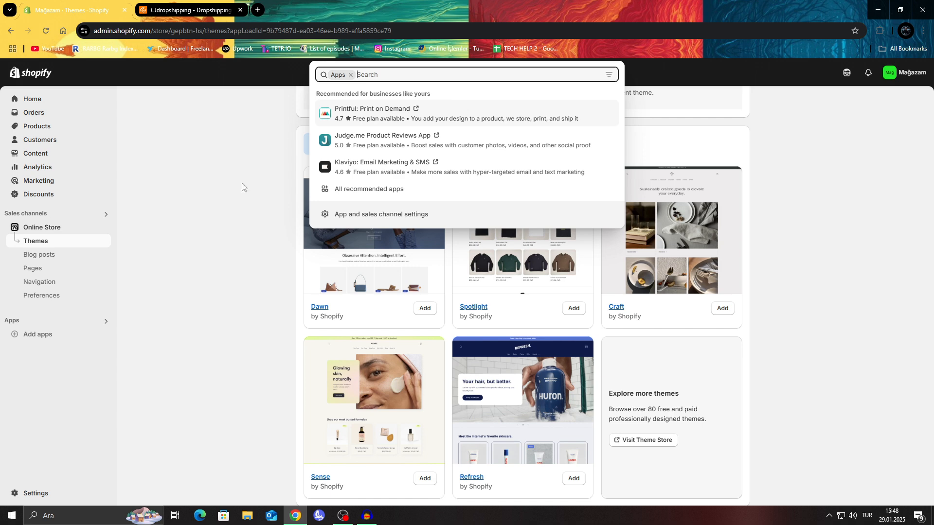
{"action": "left_click", "coordinate": [204, 221]}
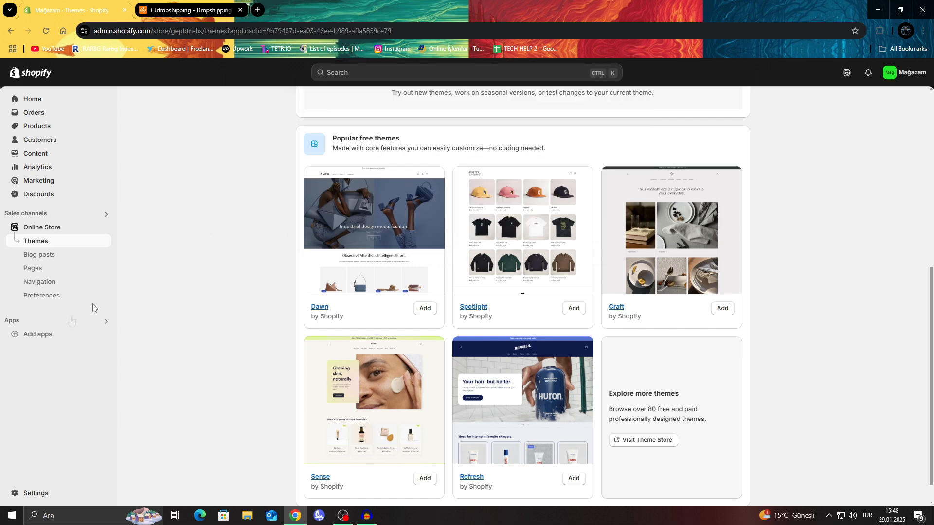
{"action": "left_click", "coordinate": [21, 339]}
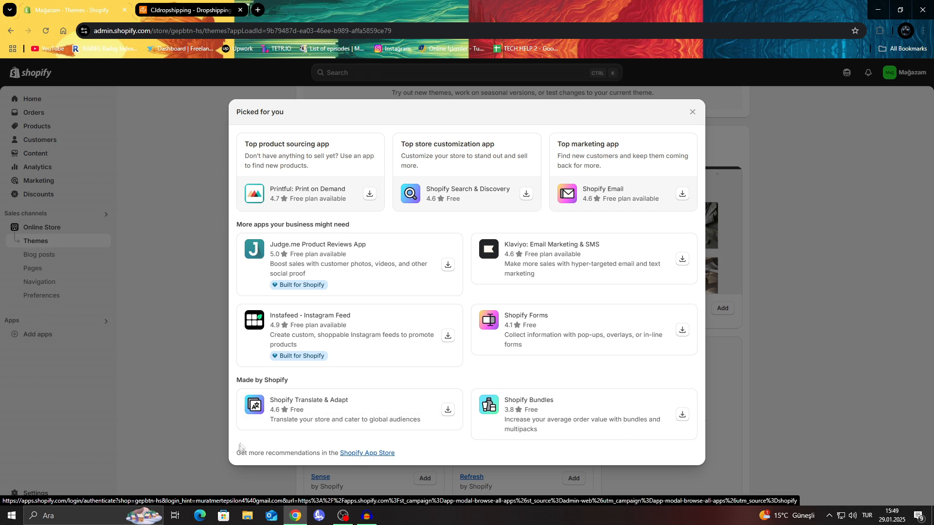
{"action": "left_click_drag", "start_coordinate": [237, 452], "coordinate": [465, 457]}
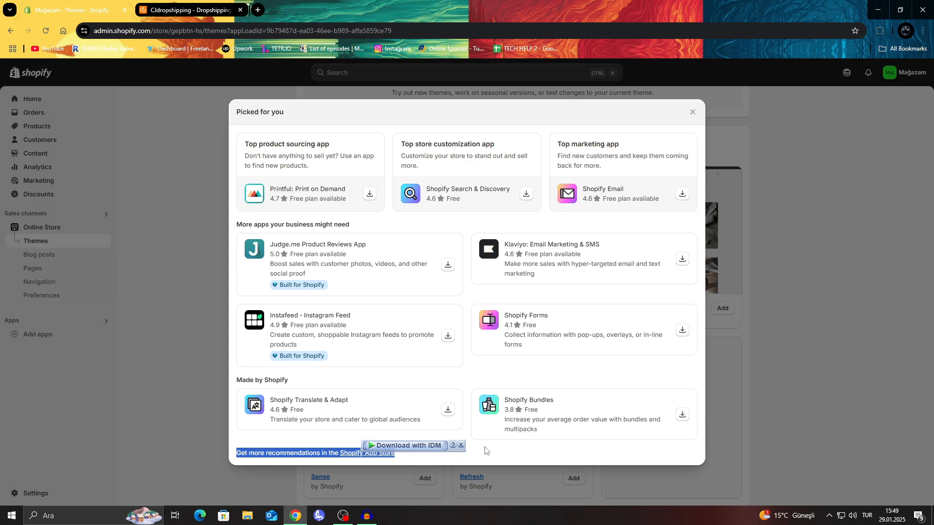
{"action": "left_click", "coordinate": [460, 445]}
{"action": "left_click", "coordinate": [379, 454]}
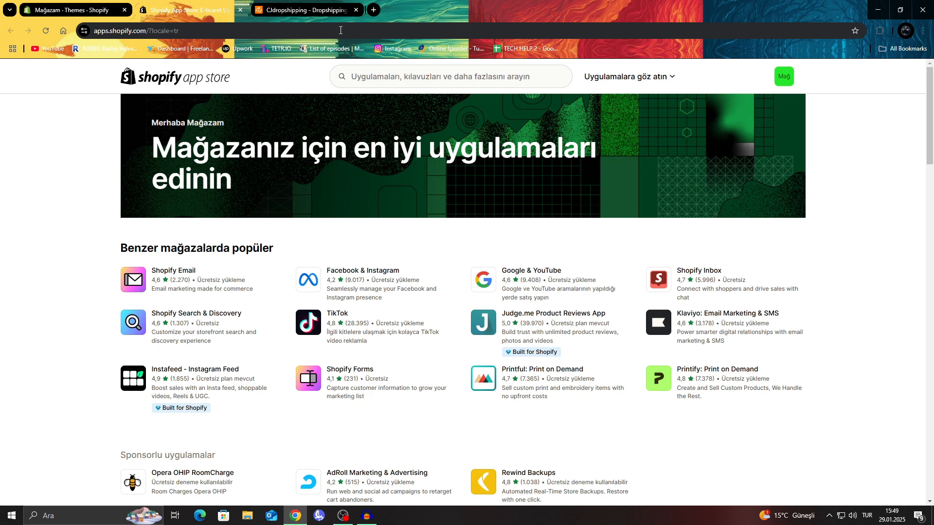
Search the Shopify App Store for the CJdropshipping app using the suggested term "cjdropshopping".
{"action": "scroll", "coordinate": [239, 100], "scroll_direction": "down", "scroll_amount": 4}
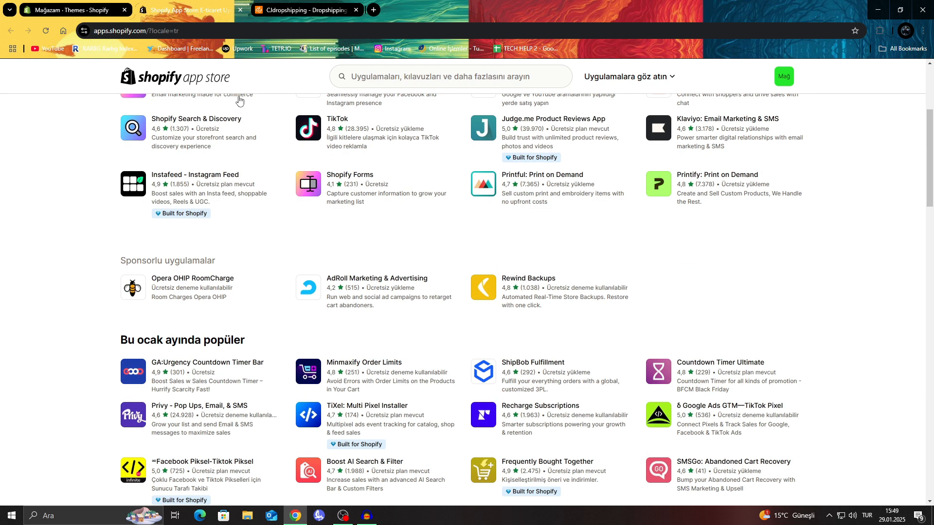
{"action": "scroll", "coordinate": [166, 288], "scroll_direction": "up", "scroll_amount": 4}
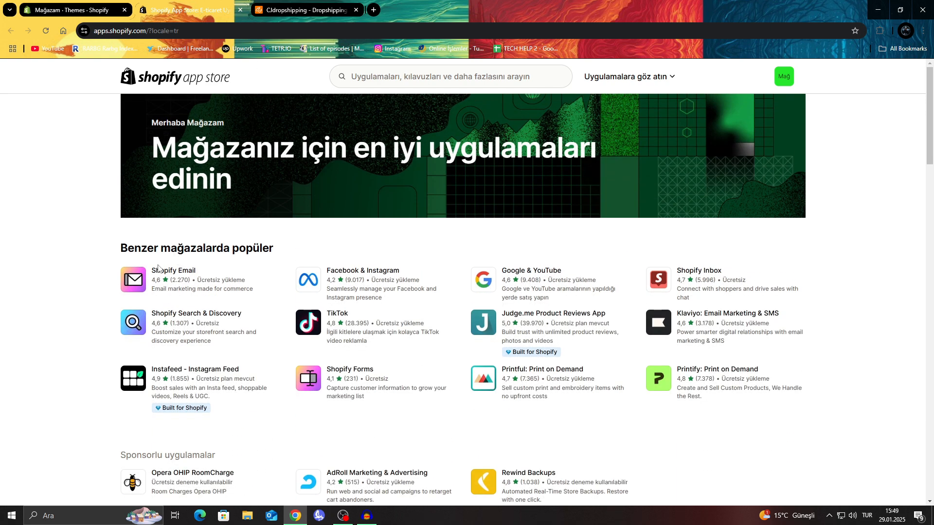
{"action": "scroll", "coordinate": [158, 267], "scroll_direction": "down", "scroll_amount": 1}
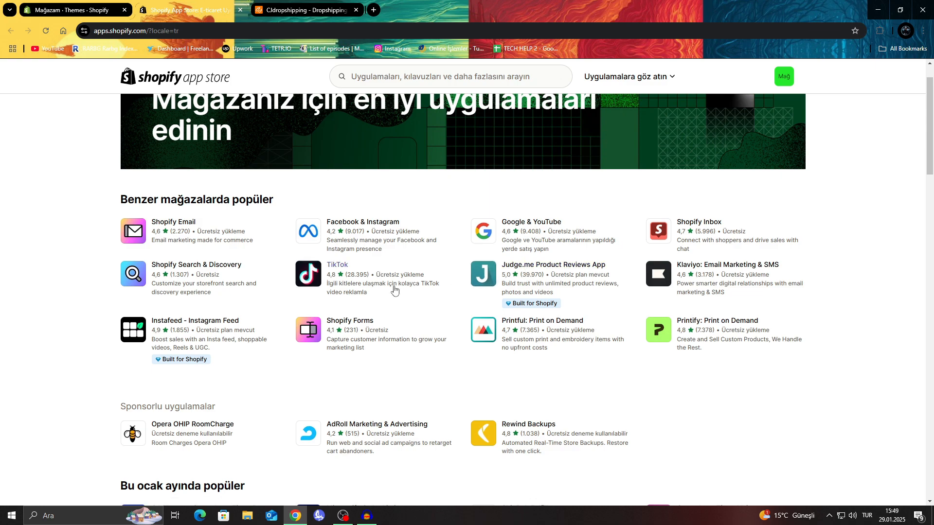
{"action": "scroll", "coordinate": [397, 288], "scroll_direction": "down", "scroll_amount": 3}
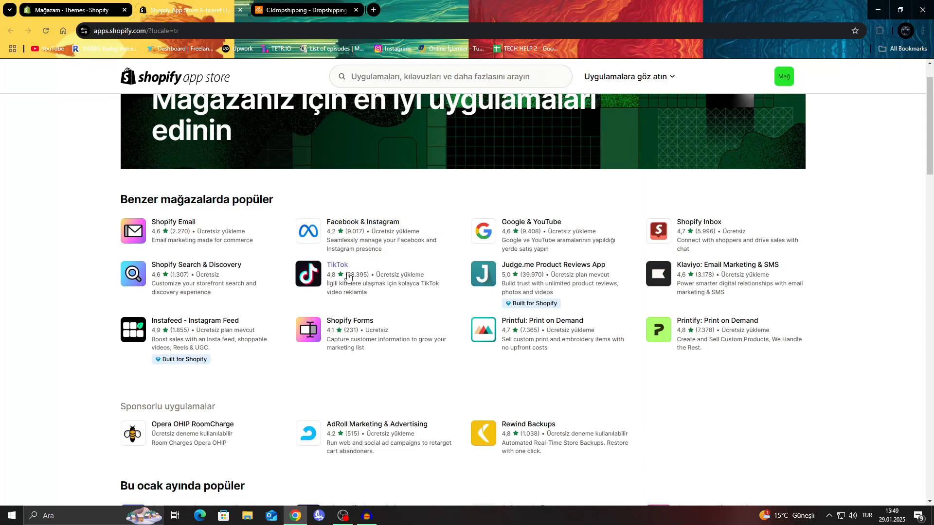
{"action": "scroll", "coordinate": [347, 276], "scroll_direction": "down", "scroll_amount": 7}
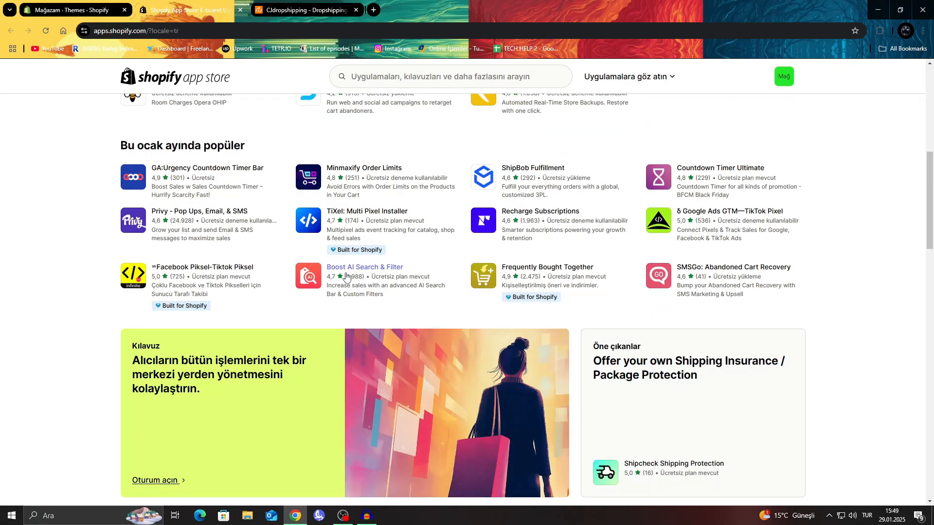
{"action": "left_click", "coordinate": [405, 76]}
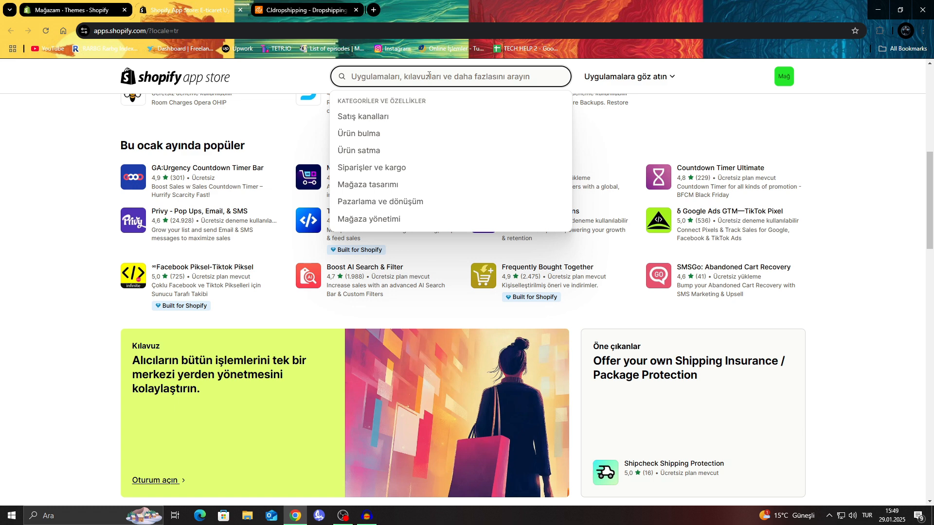
{"action": "type", "text": "Cjdro"}
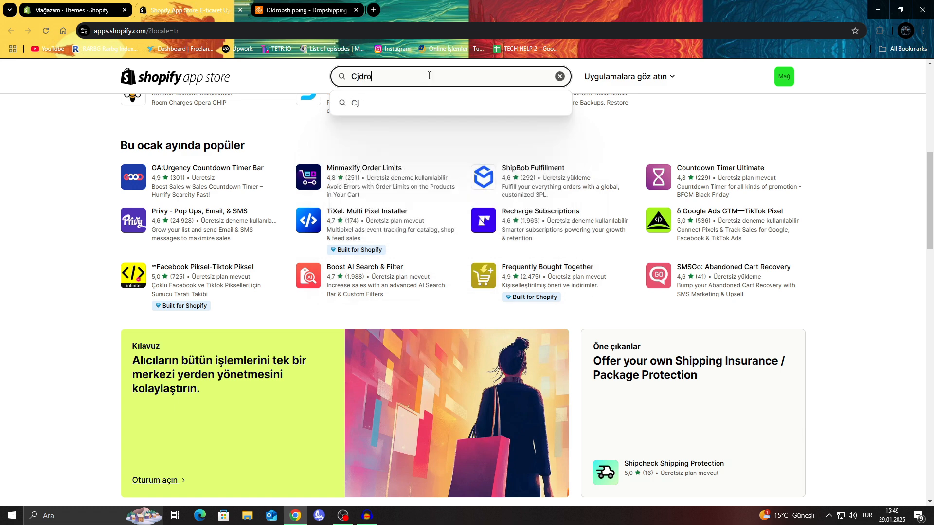
{"action": "type", "text": "p"}
{"action": "left_click", "coordinate": [379, 102]}
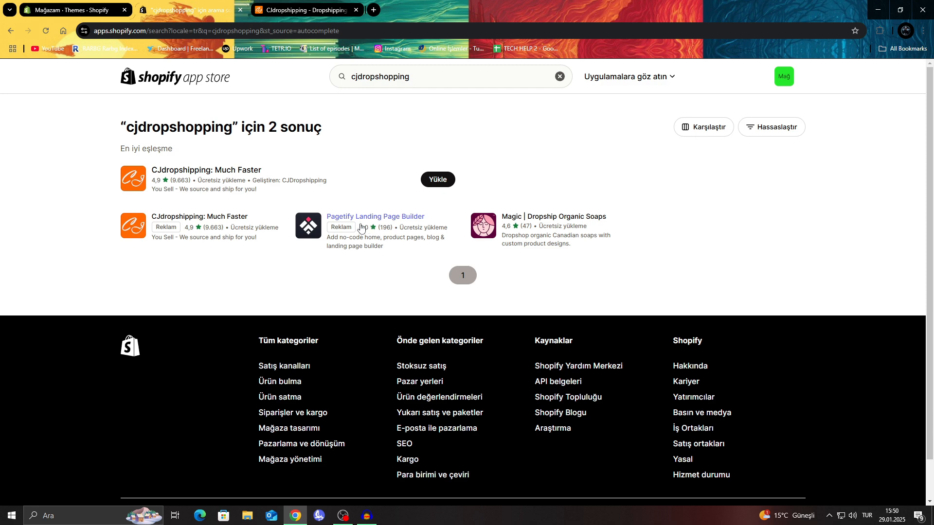
Open the CJdropshipping: Much Faster app listing and review its features, languages and supported platforms.
{"action": "left_click", "coordinate": [176, 170]}
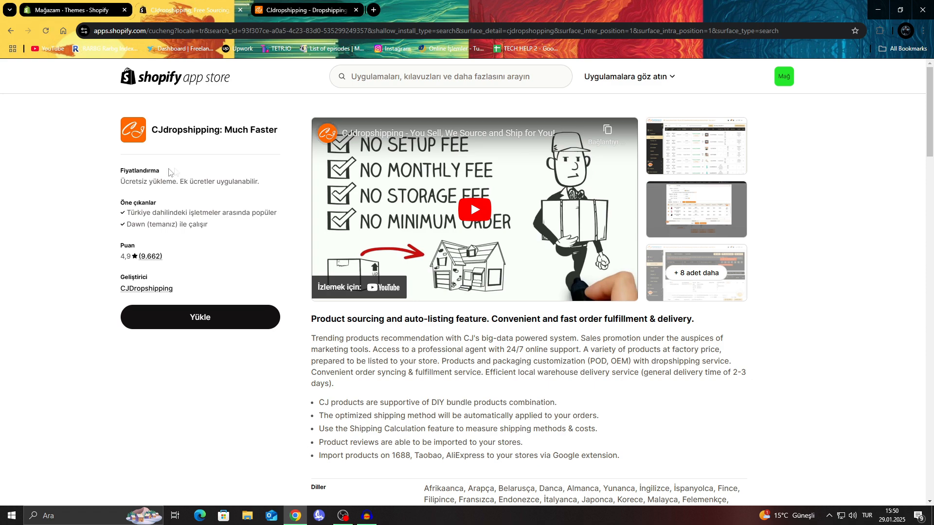
{"action": "scroll", "coordinate": [246, 156], "scroll_direction": "down", "scroll_amount": 5}
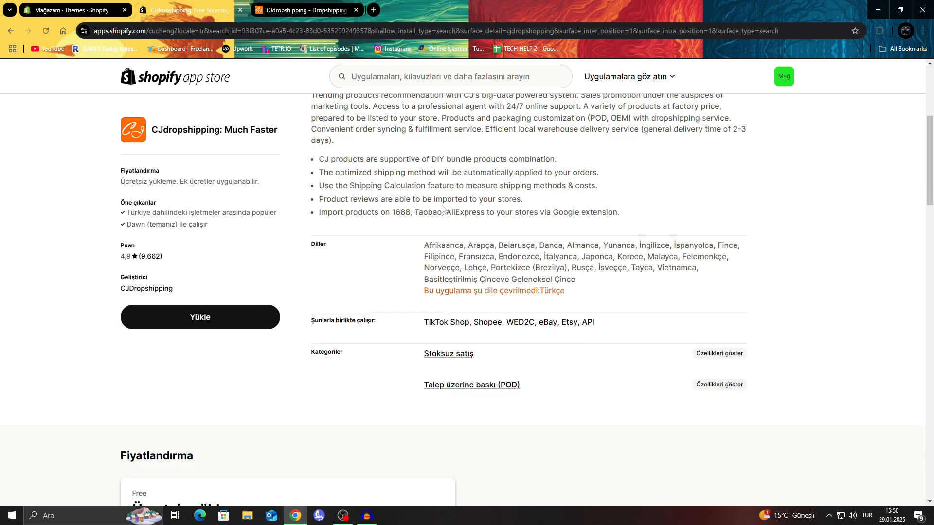
Review the app listing's description of product sourcing, shipping calculation and product import features, plus its pricing.
{"action": "scroll", "coordinate": [330, 298], "scroll_direction": "up", "scroll_amount": 4}
{"action": "left_click_drag", "start_coordinate": [310, 274], "coordinate": [487, 271]}
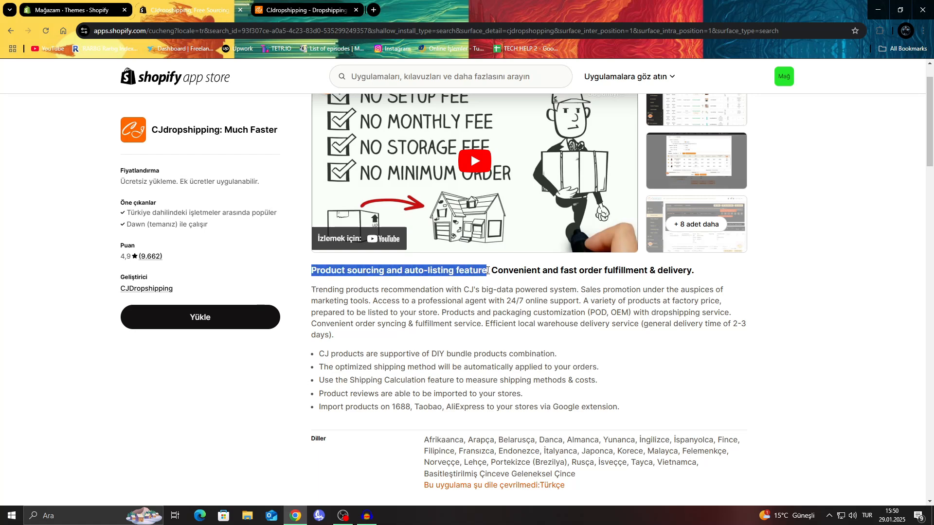
{"action": "left_click", "coordinate": [487, 271]}
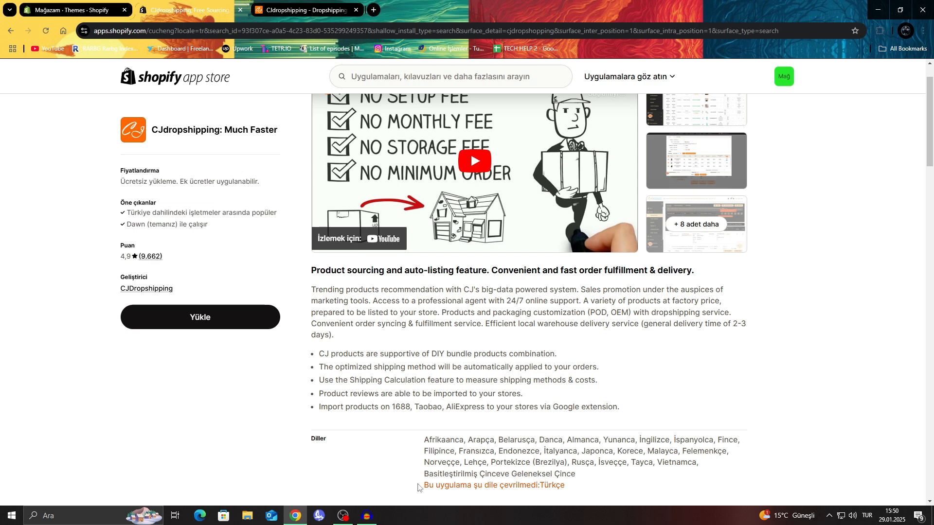
{"action": "left_click_drag", "start_coordinate": [321, 408], "coordinate": [627, 407]}
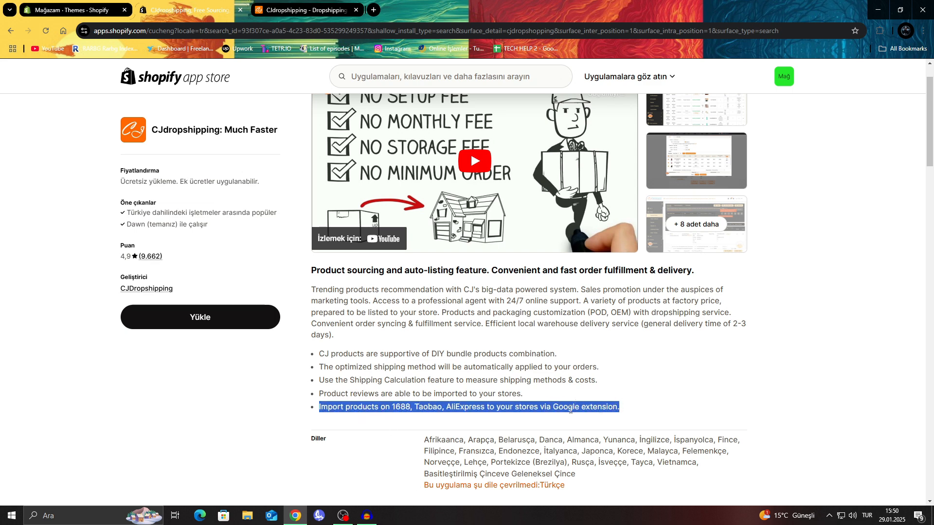
{"action": "left_click_drag", "start_coordinate": [355, 379], "coordinate": [511, 378]}
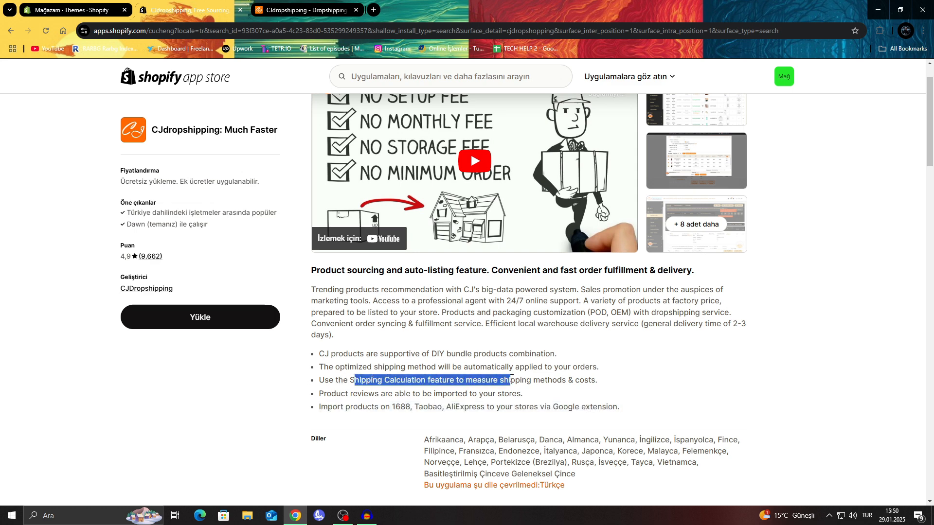
{"action": "scroll", "coordinate": [513, 377], "scroll_direction": "down", "scroll_amount": 5}
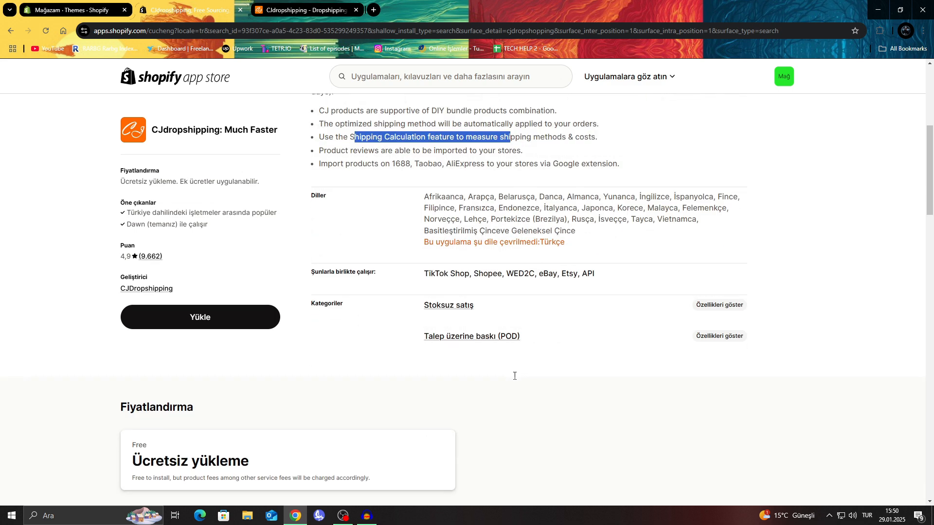
{"action": "scroll", "coordinate": [515, 379], "scroll_direction": "up", "scroll_amount": 6}
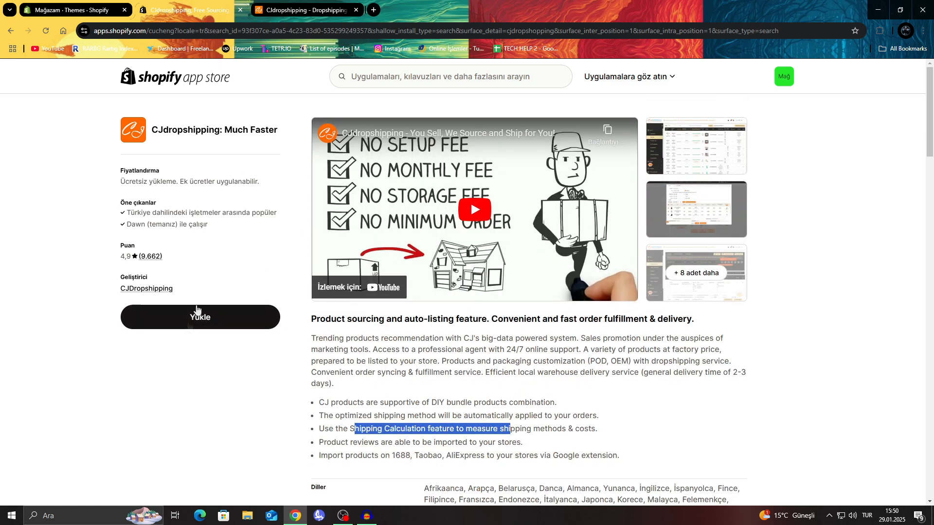
Install the CJdropshipping: Much Faster app on the store and authorize it with the remembered CJ account, accepting the Store Authorization Agreement.
{"action": "left_click", "coordinate": [228, 317]}
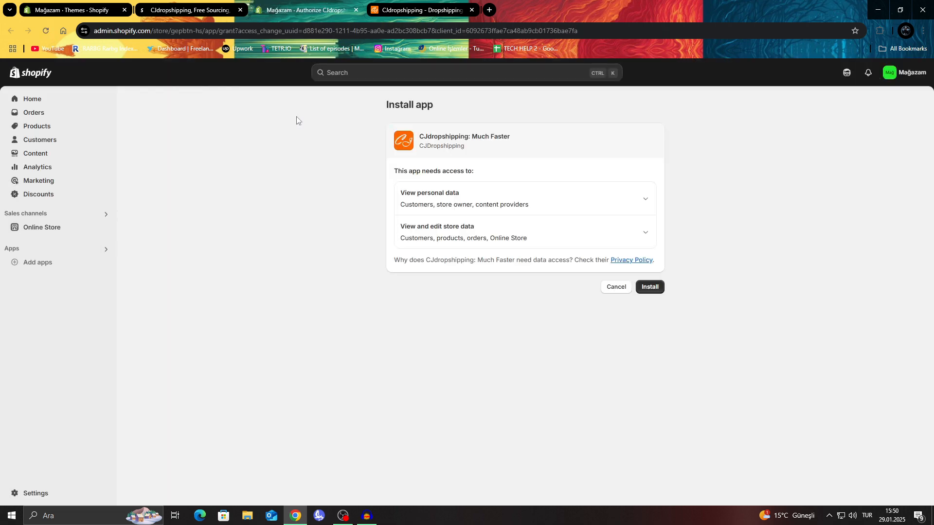
{"action": "left_click", "coordinate": [652, 287]}
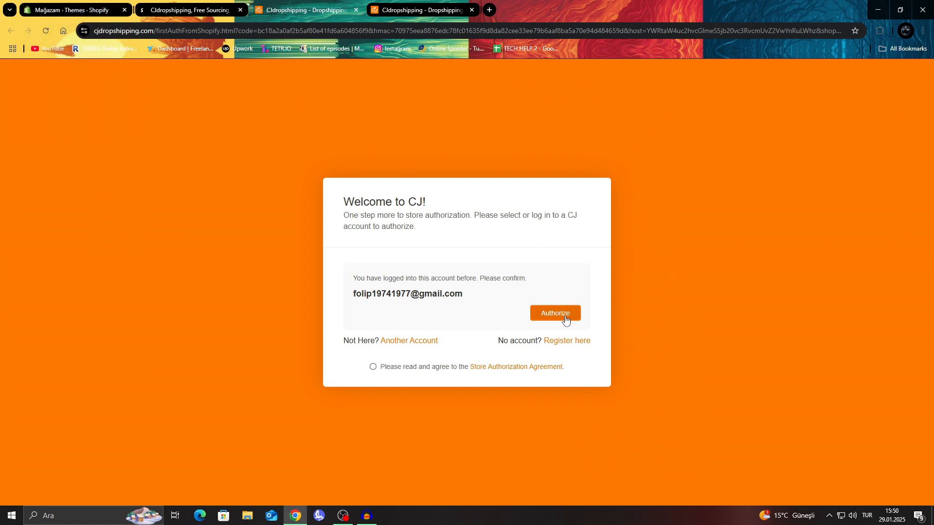
{"action": "left_click", "coordinate": [565, 316]}
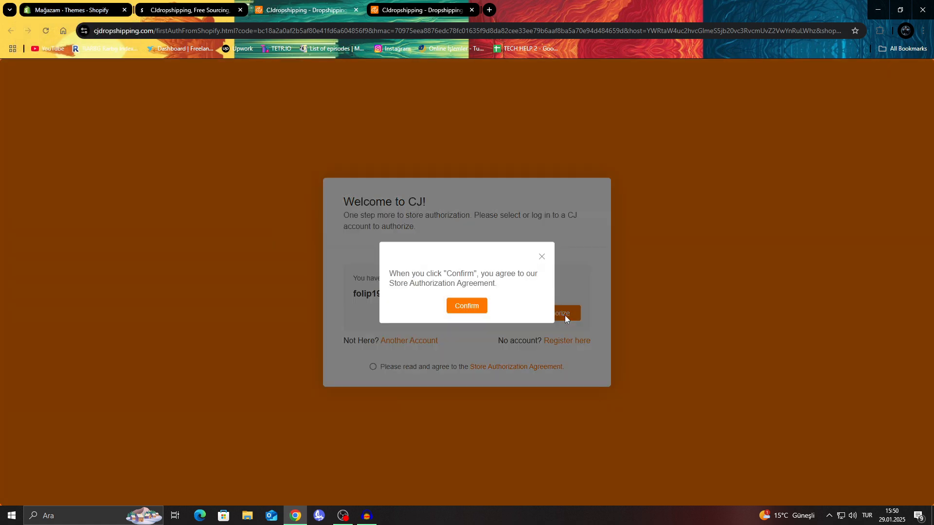
{"action": "left_click", "coordinate": [465, 306]}
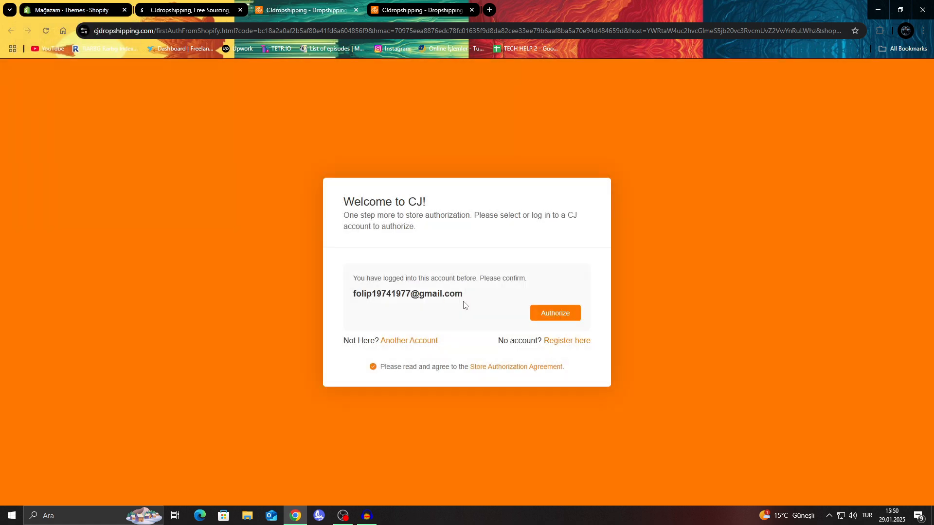
{"action": "left_click", "coordinate": [557, 316]}
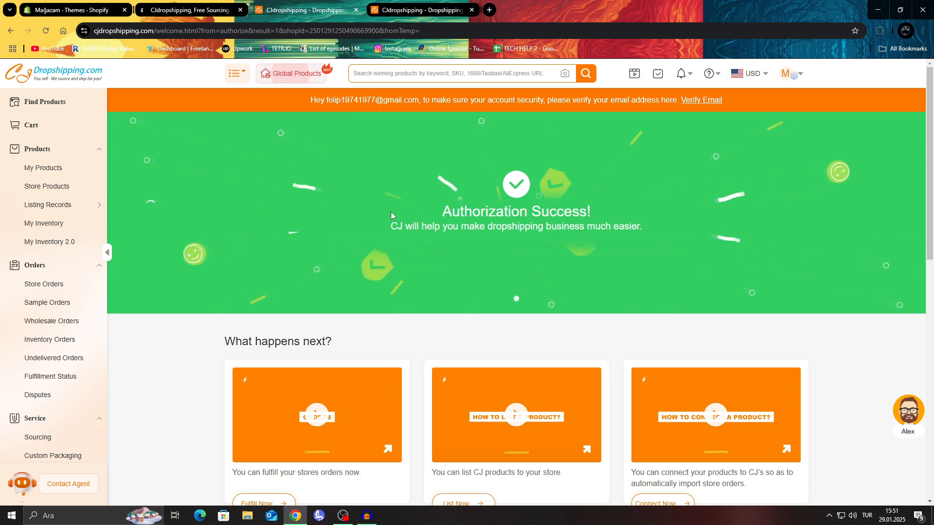
{"action": "left_click_drag", "start_coordinate": [386, 224], "coordinate": [685, 237]}
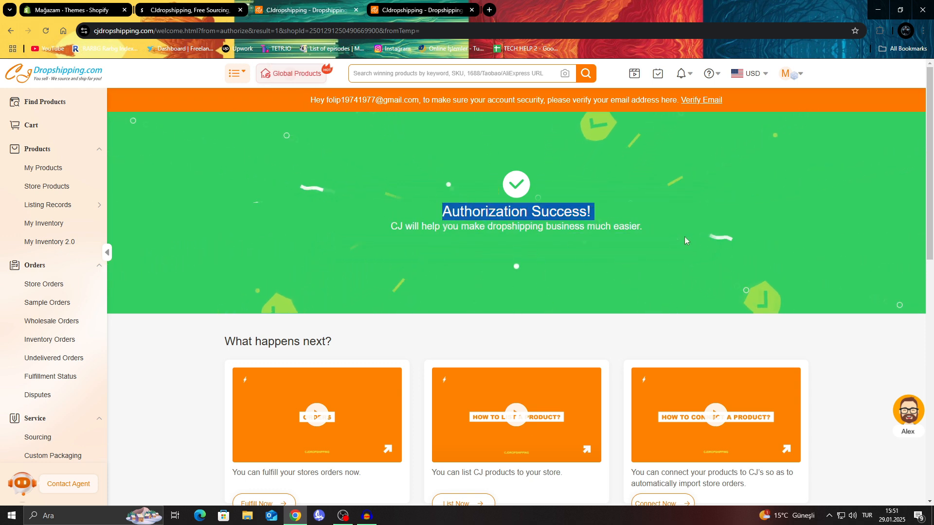
{"action": "left_click", "coordinate": [451, 254]}
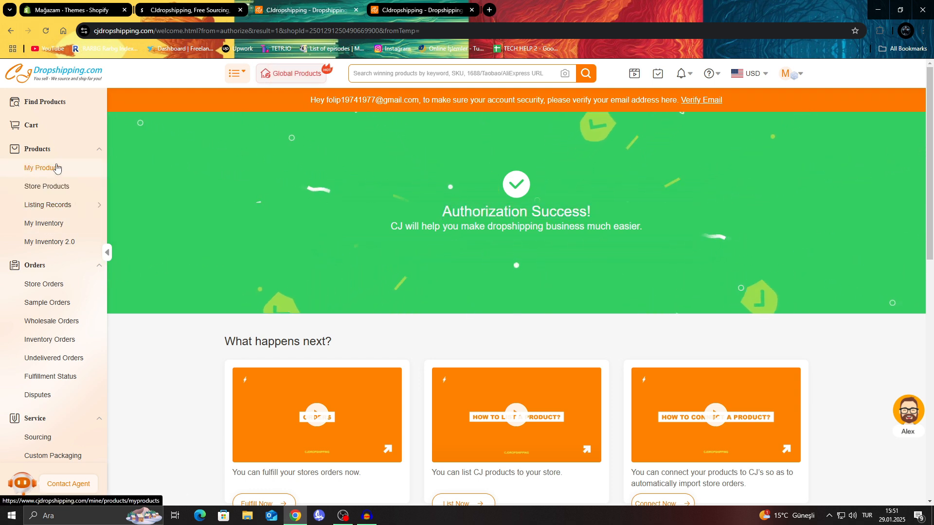
Open the My Products page in CJdropshipping and look over its product list.
{"action": "left_click", "coordinate": [56, 168]}
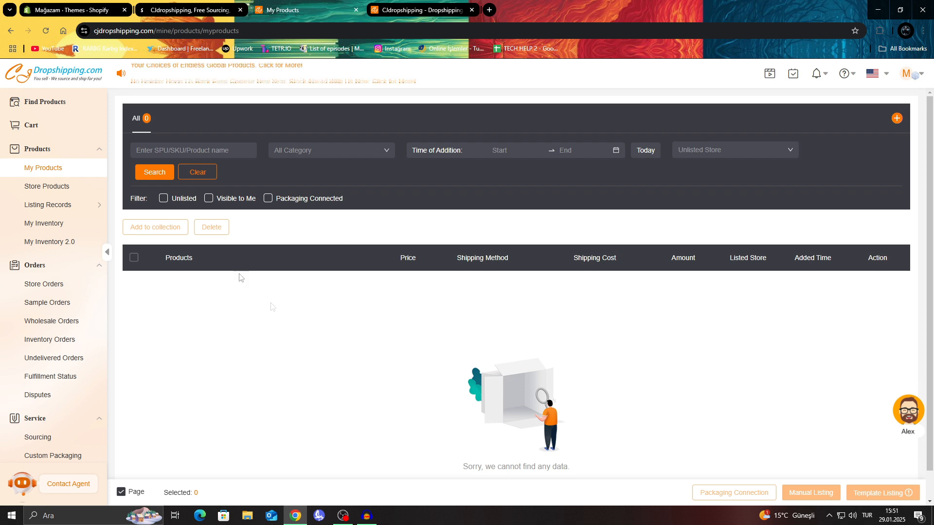
{"action": "scroll", "coordinate": [442, 289], "scroll_direction": "down", "scroll_amount": 1}
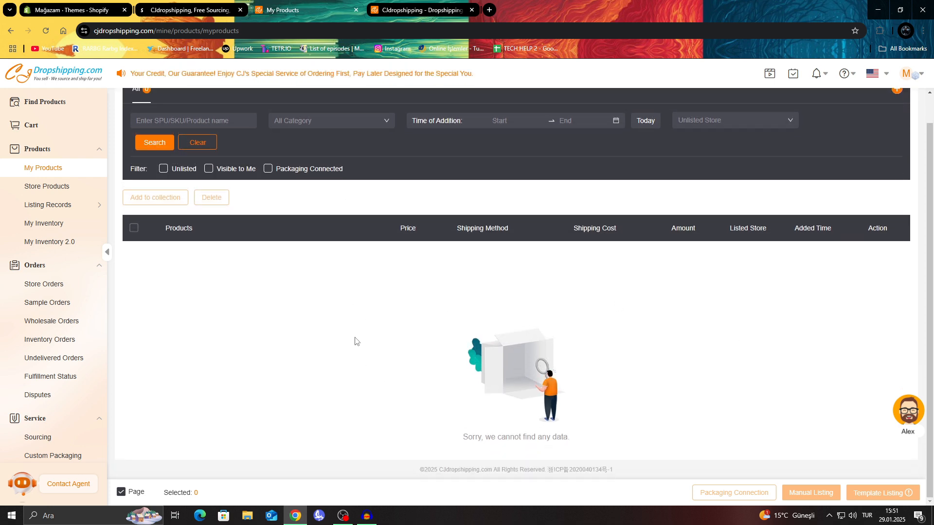
{"action": "scroll", "coordinate": [354, 340], "scroll_direction": "up", "scroll_amount": 1}
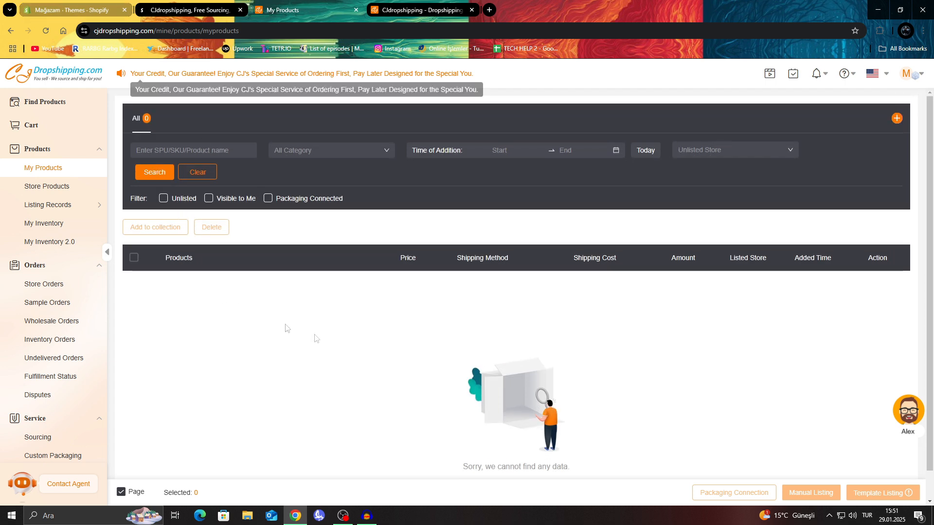
Open Find Products and browse the Trending Products, New Products and Video Products sections for an item to sell.
{"action": "left_click", "coordinate": [48, 106]}
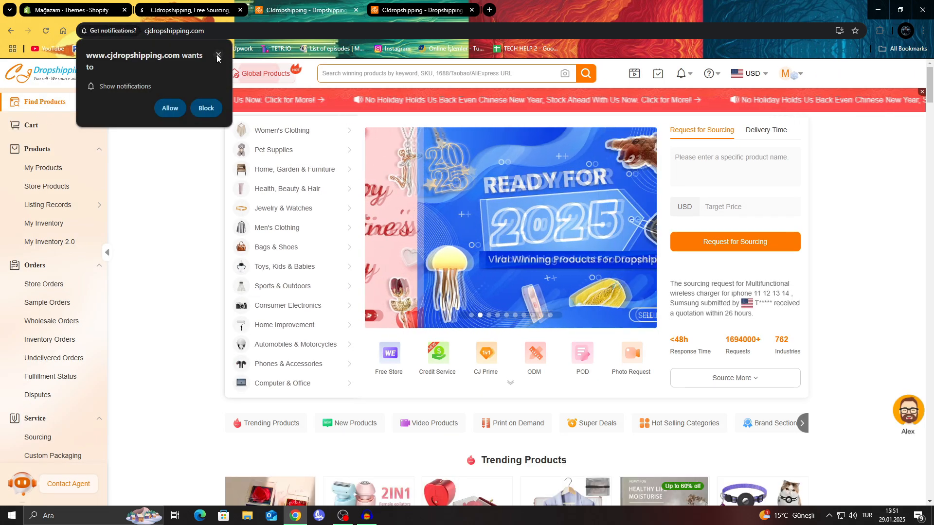
{"action": "scroll", "coordinate": [469, 266], "scroll_direction": "down", "scroll_amount": 4}
{"action": "scroll", "coordinate": [486, 267], "scroll_direction": "down", "scroll_amount": 2}
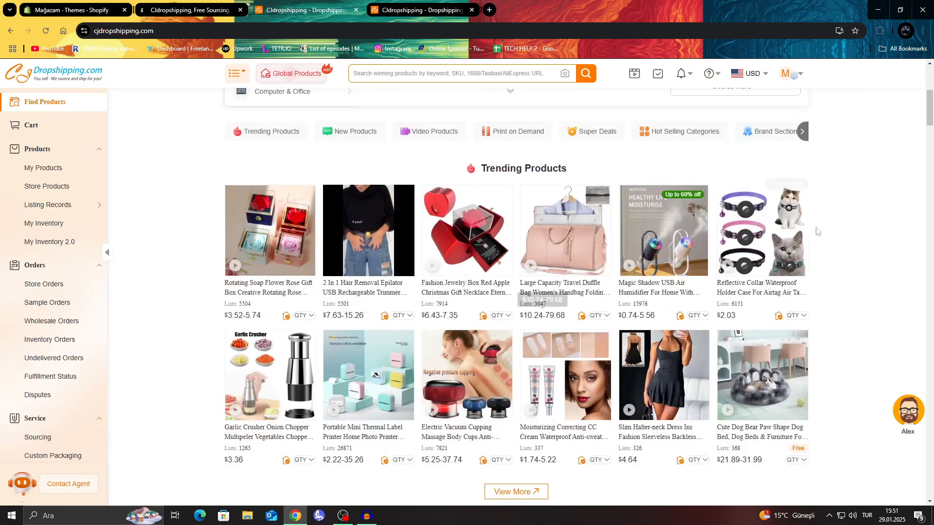
{"action": "scroll", "coordinate": [656, 282], "scroll_direction": "down", "scroll_amount": 5}
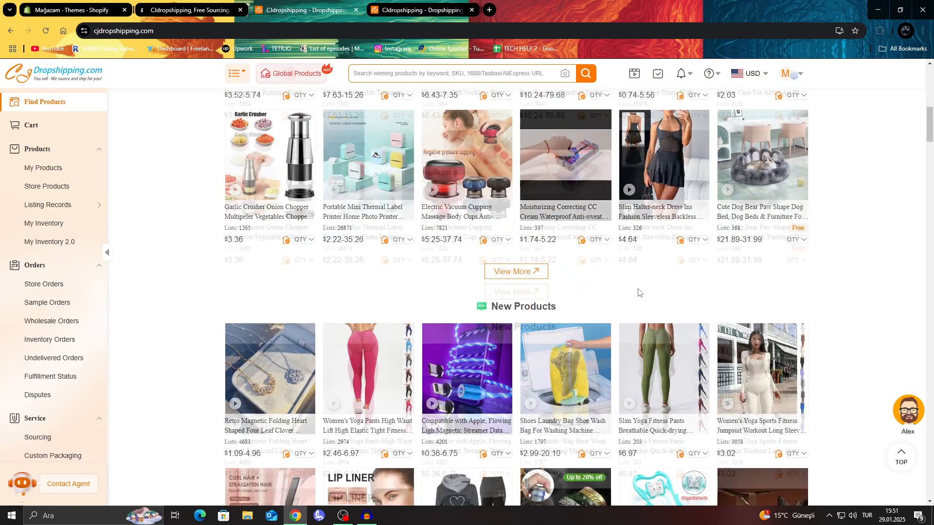
{"action": "scroll", "coordinate": [639, 293], "scroll_direction": "down", "scroll_amount": 2}
{"action": "mouse_move", "coordinate": [542, 292]}
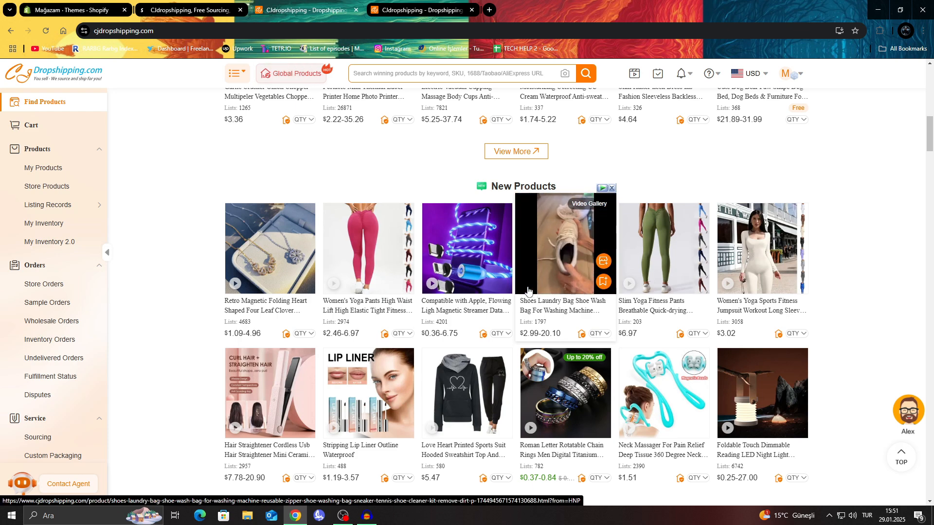
{"action": "scroll", "coordinate": [535, 290], "scroll_direction": "down", "scroll_amount": 4}
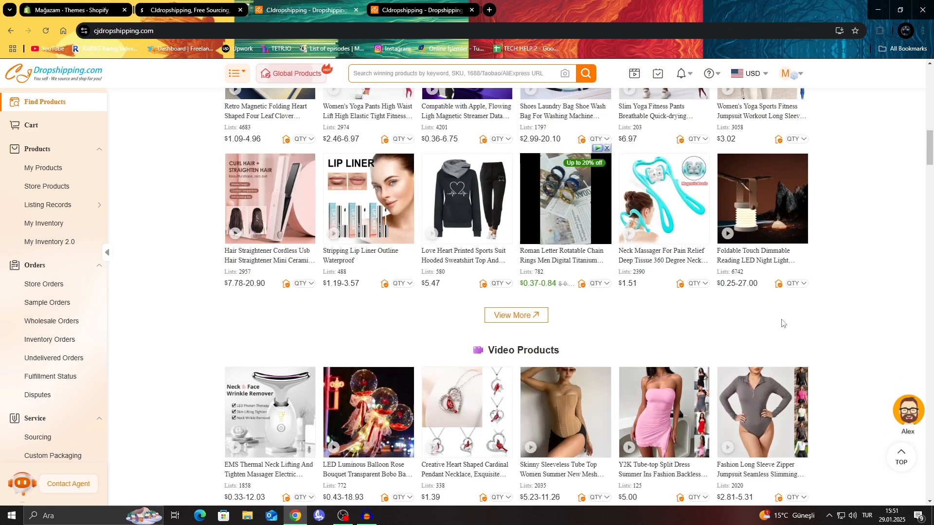
{"action": "scroll", "coordinate": [673, 324], "scroll_direction": "down", "scroll_amount": 4}
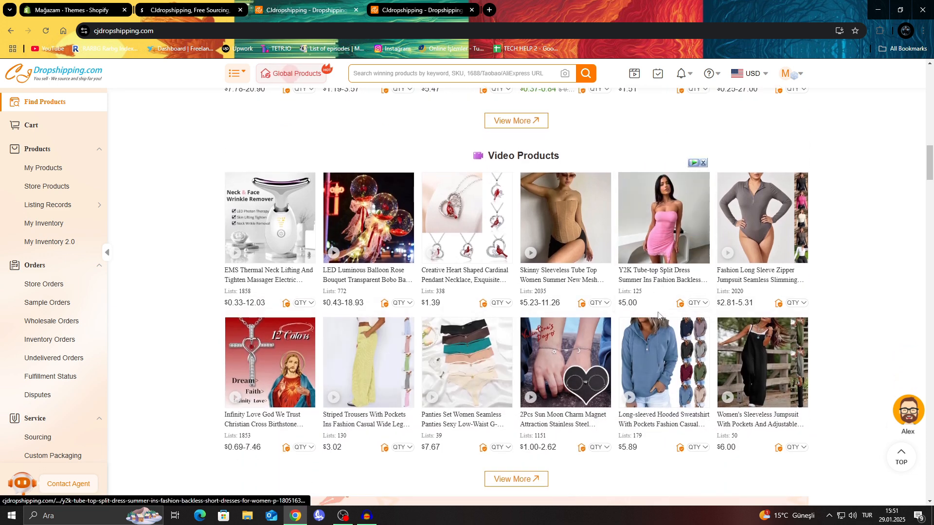
{"action": "scroll", "coordinate": [659, 315], "scroll_direction": "down", "scroll_amount": 3}
{"action": "mouse_move", "coordinate": [271, 282]}
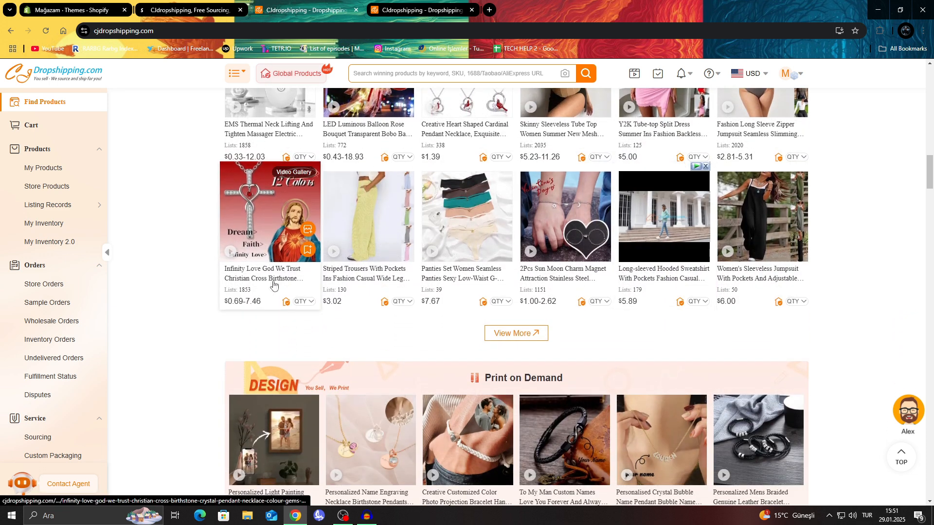
Open the Infinity Love God We Trust Christian Cross necklace, choose the 10PC 7Style variant and add the product to My Products.
{"action": "left_click", "coordinate": [271, 280]}
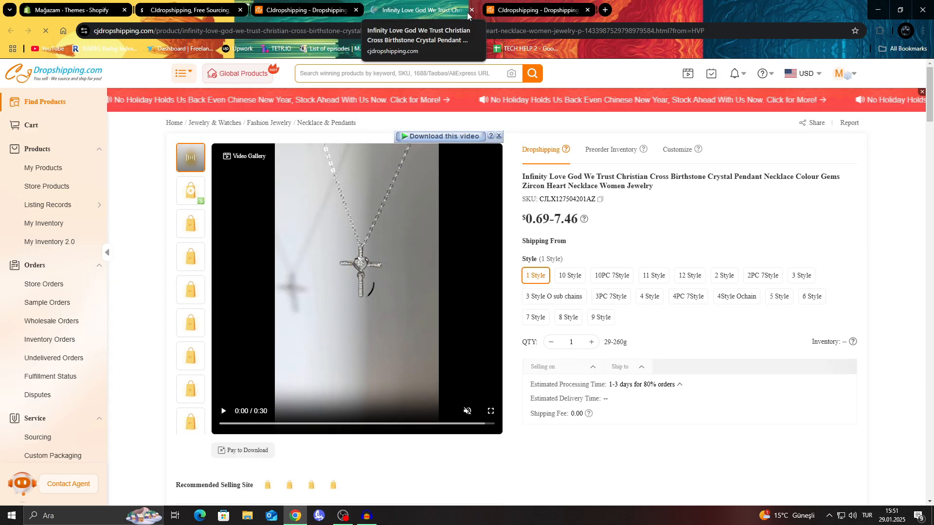
{"action": "left_click", "coordinate": [577, 283]}
{"action": "left_click", "coordinate": [604, 282]}
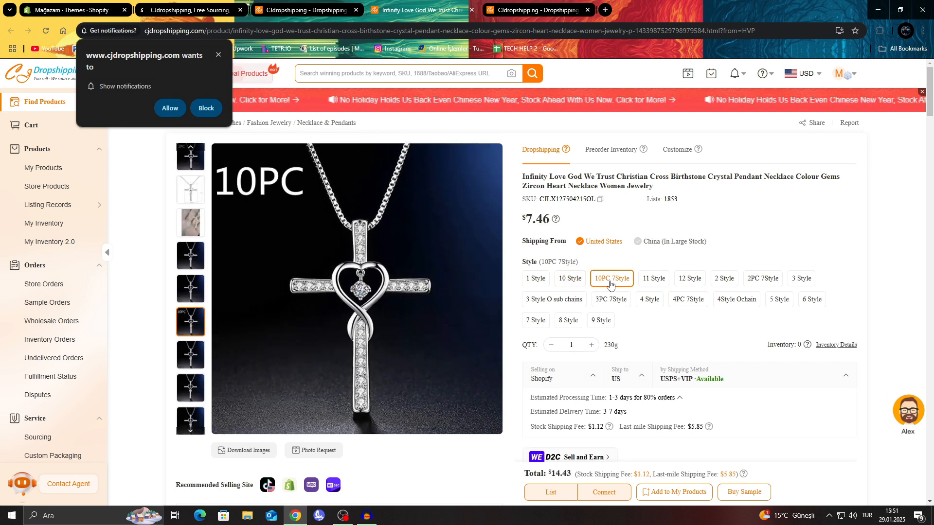
{"action": "left_click", "coordinate": [575, 282]}
{"action": "left_click", "coordinate": [608, 279]}
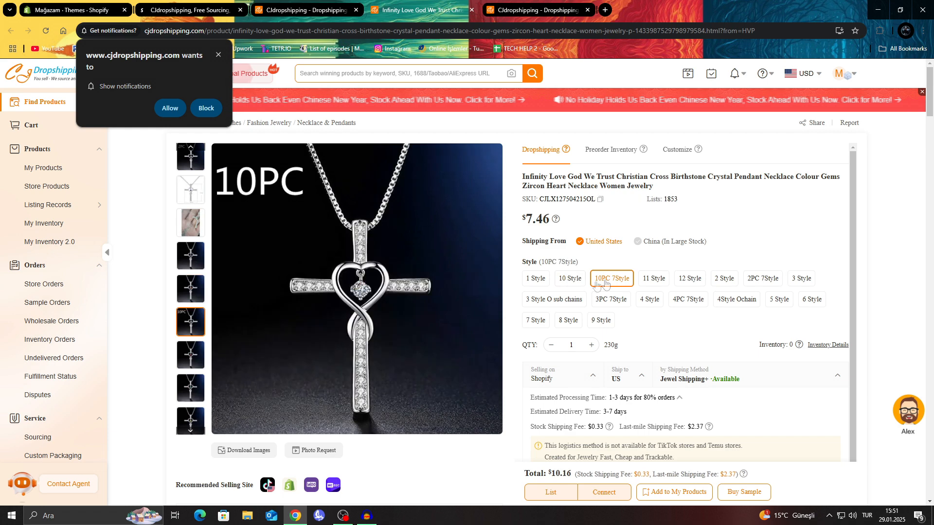
{"action": "scroll", "coordinate": [628, 314], "scroll_direction": "down", "scroll_amount": 1}
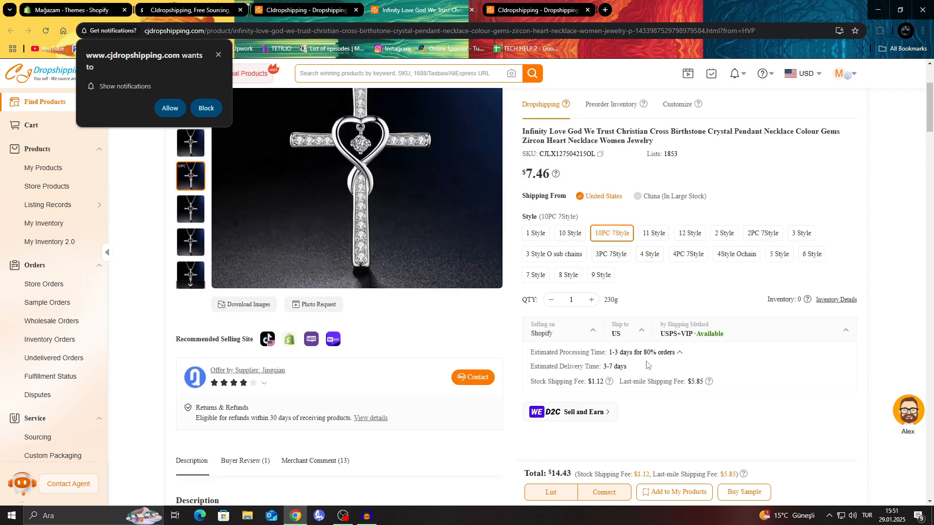
{"action": "left_click", "coordinate": [674, 497]}
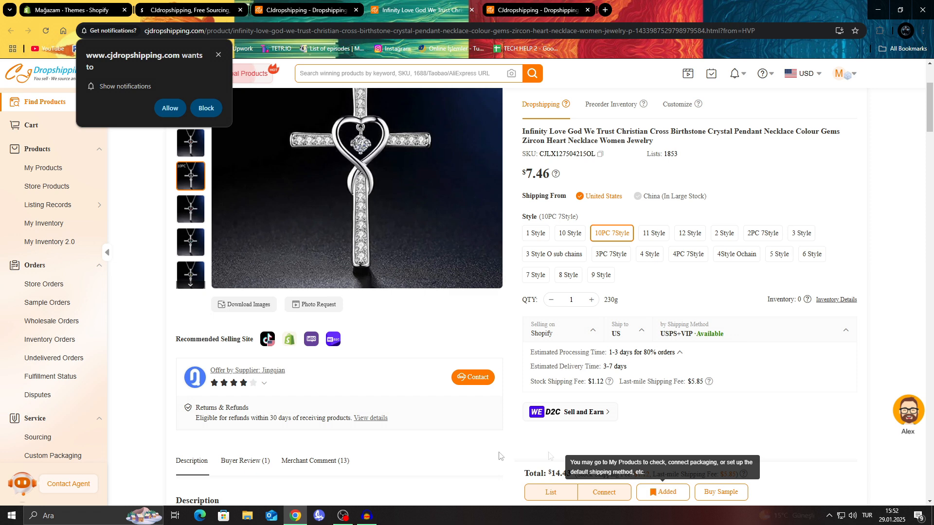
Return to My Products and check the added necklace's entry, its extra actions and its selection for bulk operations.
{"action": "left_click", "coordinate": [57, 173]}
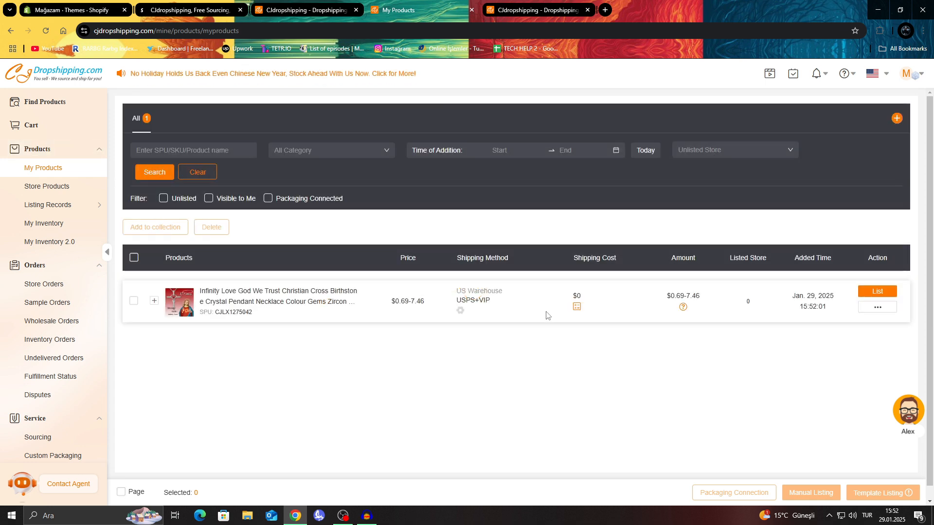
{"action": "mouse_move", "coordinate": [868, 309]}
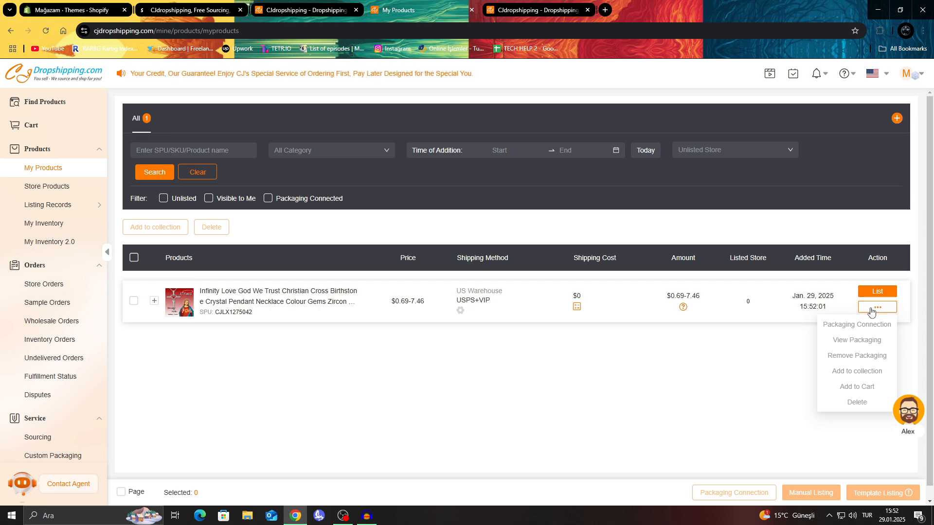
{"action": "left_click", "coordinate": [133, 301]}
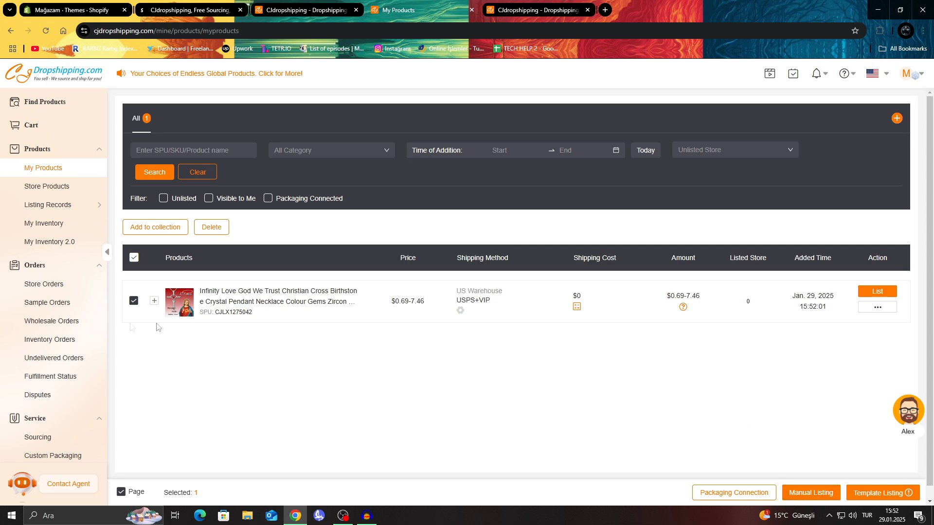
{"action": "left_click", "coordinate": [134, 301]}
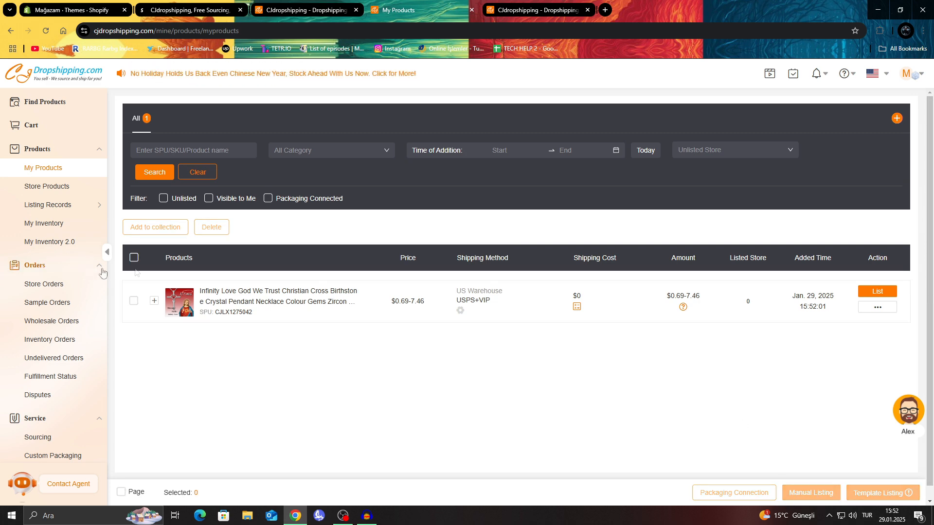
Open the listing form for the necklace, enable Charge Tax and add necklace as its product type.
{"action": "left_click", "coordinate": [880, 292]}
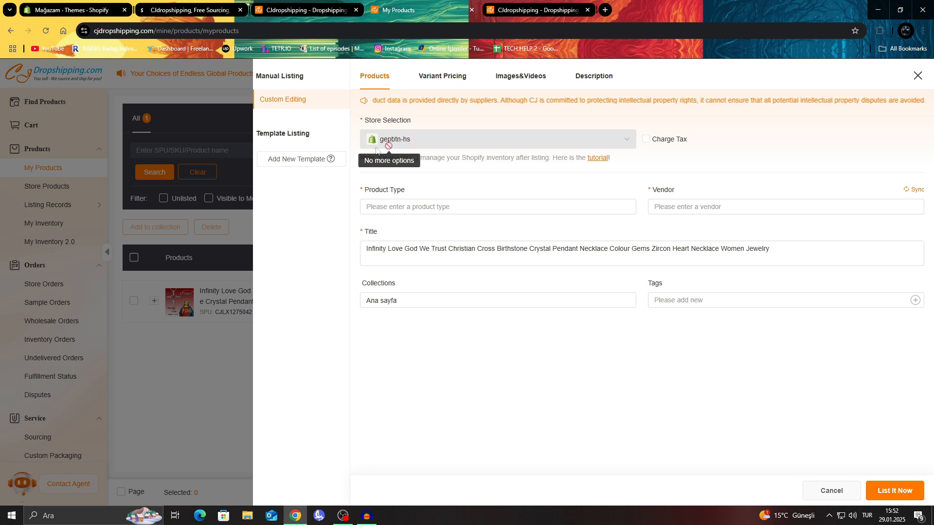
{"action": "left_click", "coordinate": [647, 140]}
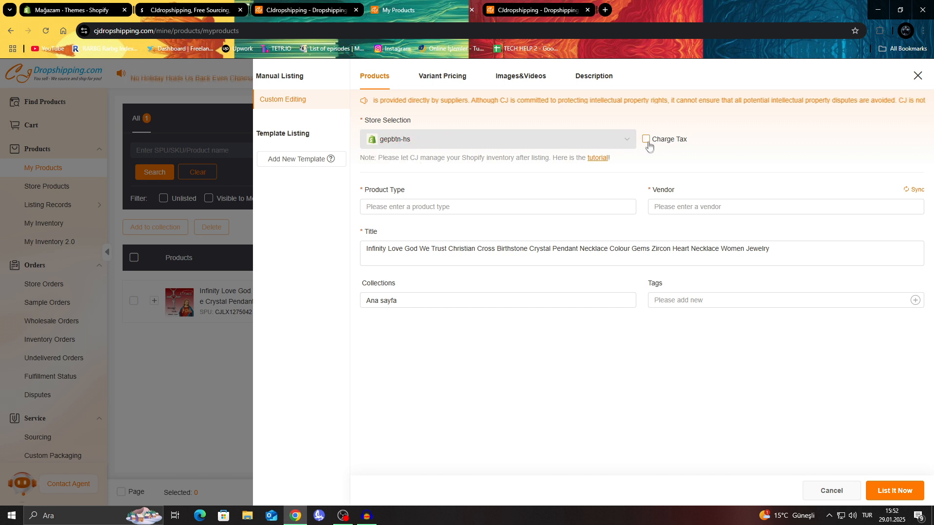
{"action": "left_click", "coordinate": [495, 203]}
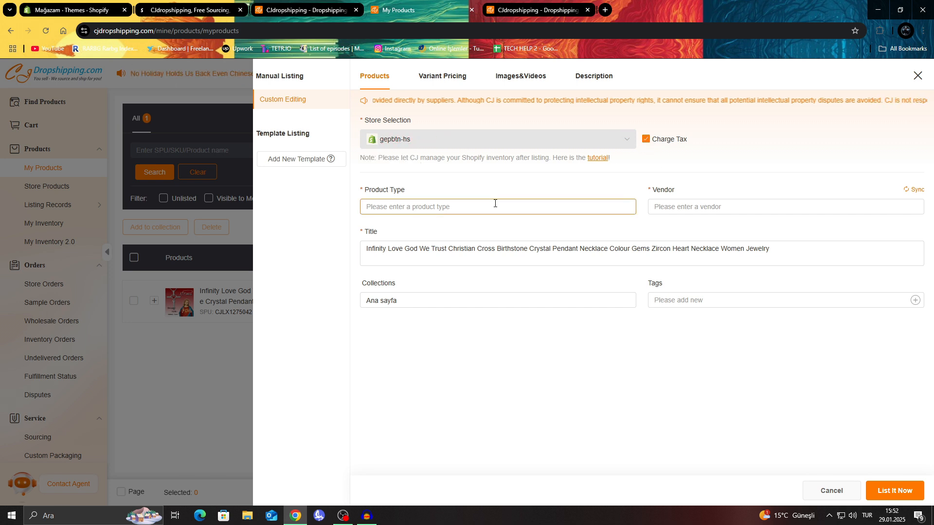
{"action": "left_click", "coordinate": [457, 206]}
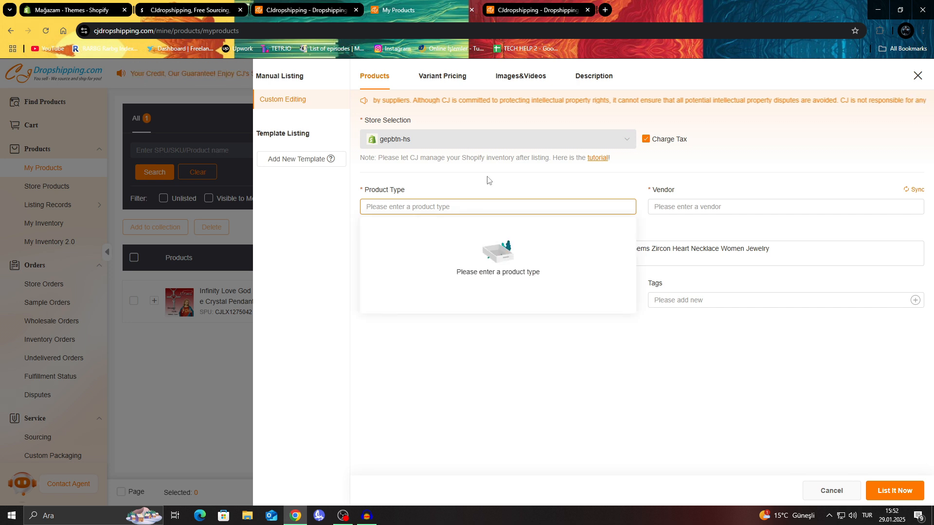
{"action": "type", "text": "n"}
{"action": "type", "text": "ecklace"}
{"action": "key", "text": "BackSpace"}
{"action": "type", "text": "ace"}
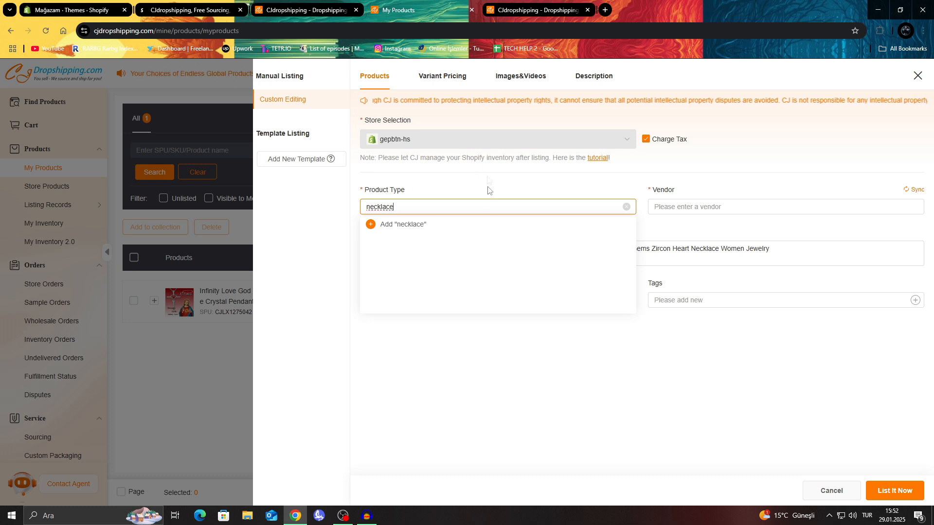
{"action": "left_click", "coordinate": [453, 225]}
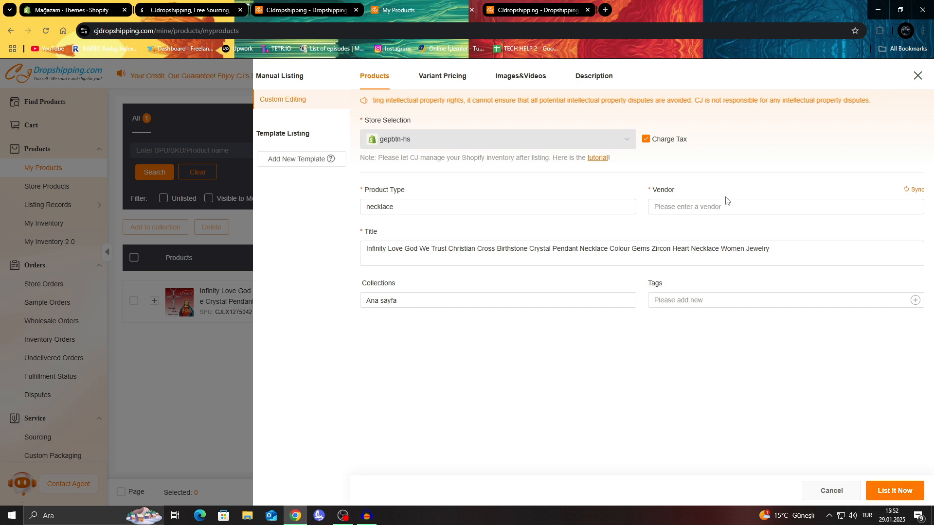
Set the vendor to me and try to list the necklace in the store.
{"action": "left_click", "coordinate": [737, 205]}
{"action": "type", "text": "me"}
{"action": "left_click", "coordinate": [714, 228]}
{"action": "left_click", "coordinate": [897, 492]}
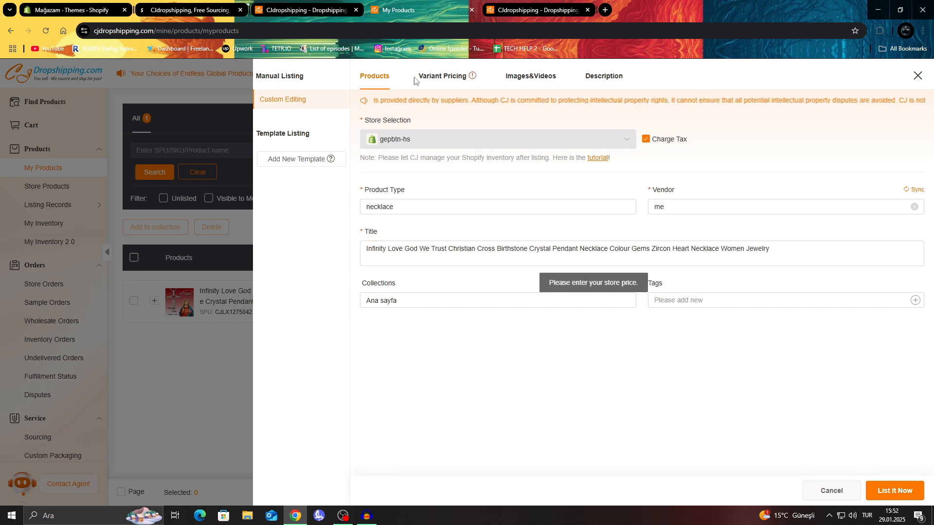
Apply the recommended listing price to all selected variants and list the necklace in the store.
{"action": "left_click", "coordinate": [432, 77]}
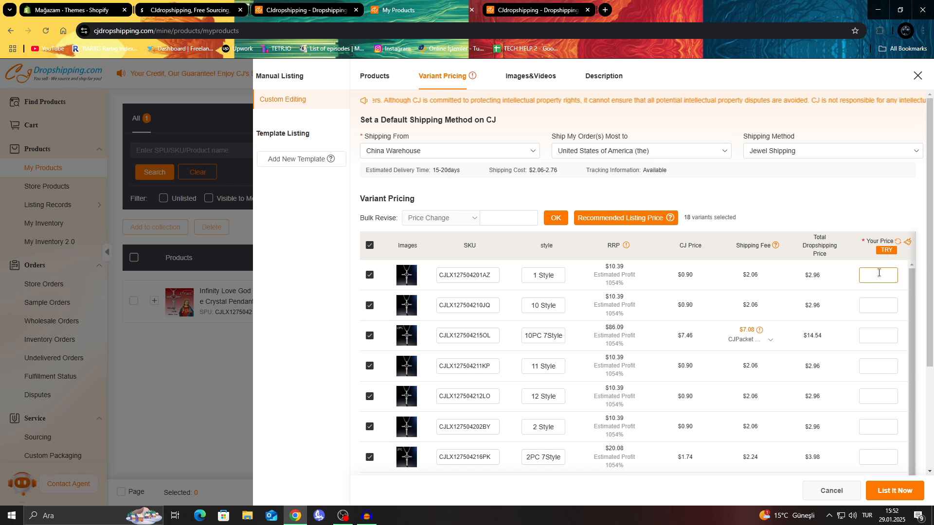
{"action": "left_click", "coordinate": [644, 219]}
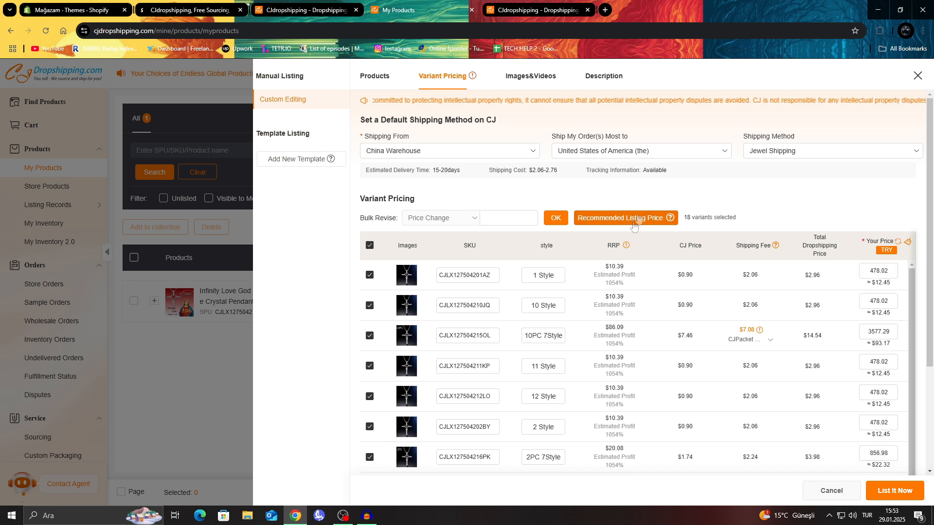
{"action": "left_click", "coordinate": [892, 491]}
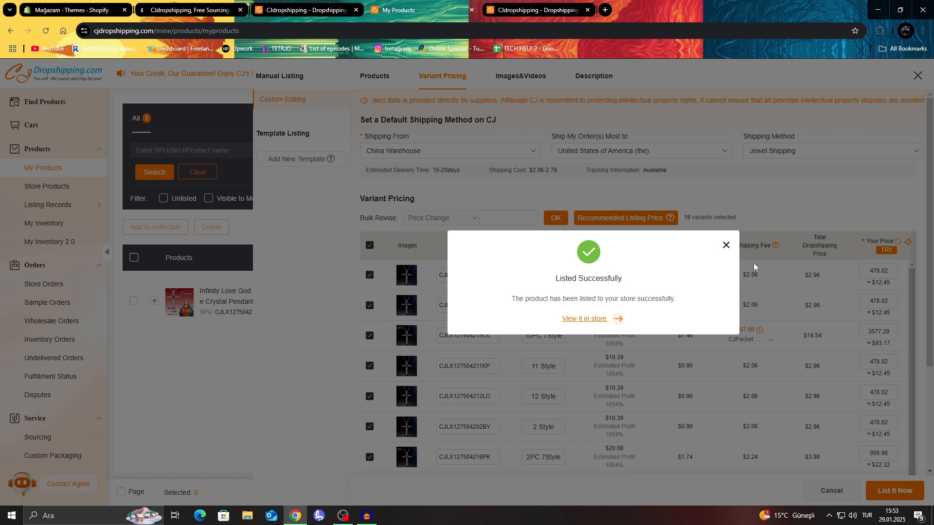
{"action": "left_click", "coordinate": [725, 246]}
Switch to the Shopify admin, check the necklace's entry in the product list and return to the Home page.
{"action": "left_click", "coordinate": [115, 6]}
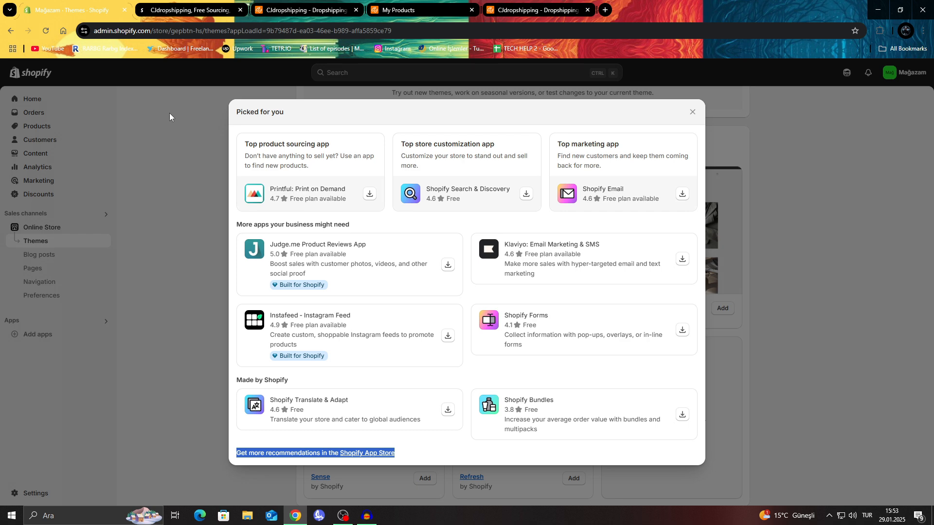
{"action": "left_click", "coordinate": [169, 113]}
{"action": "left_click", "coordinate": [42, 128]}
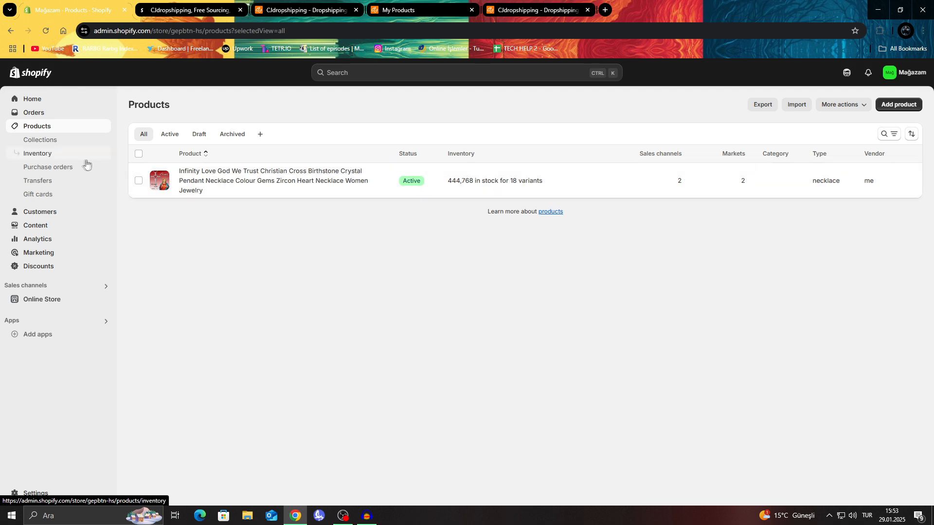
{"action": "left_click_drag", "start_coordinate": [258, 200], "coordinate": [181, 167]}
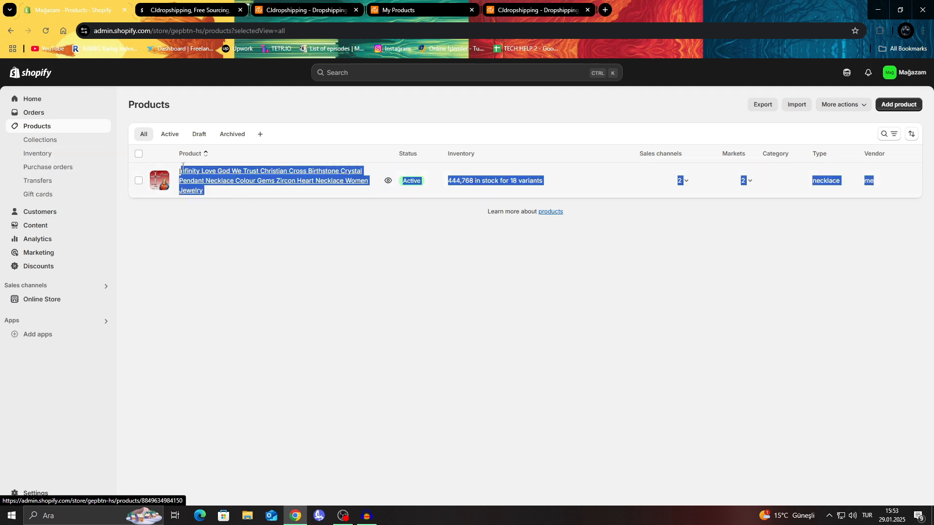
{"action": "left_click", "coordinate": [306, 220]}
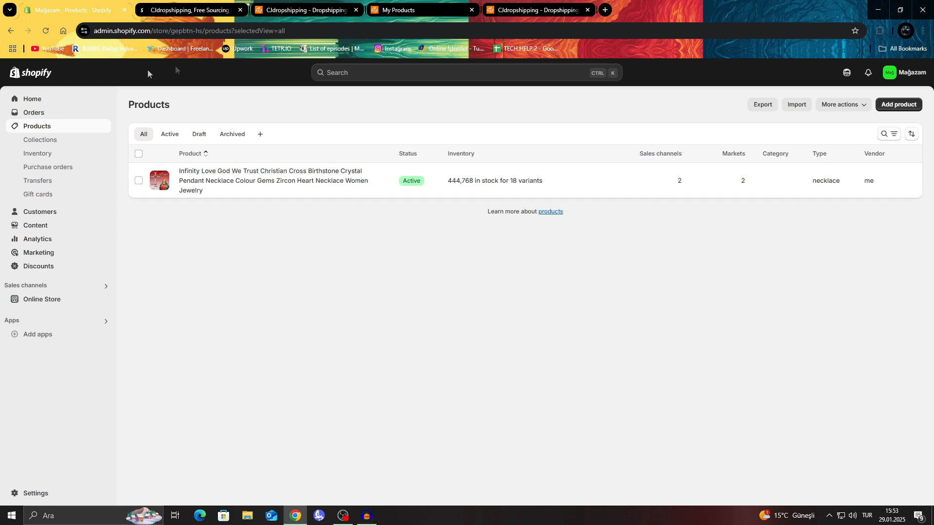
{"action": "left_click", "coordinate": [19, 80]}
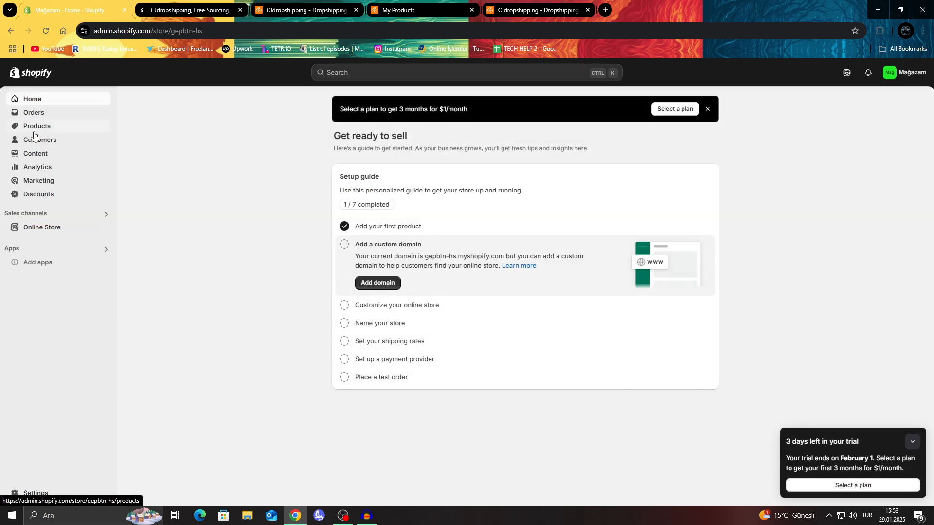
Look over the CJdropshipping product catalogue once more, then switch back to the product list in Shopify.
{"action": "left_click", "coordinate": [313, 9]}
{"action": "scroll", "coordinate": [263, 139], "scroll_direction": "up", "scroll_amount": 9}
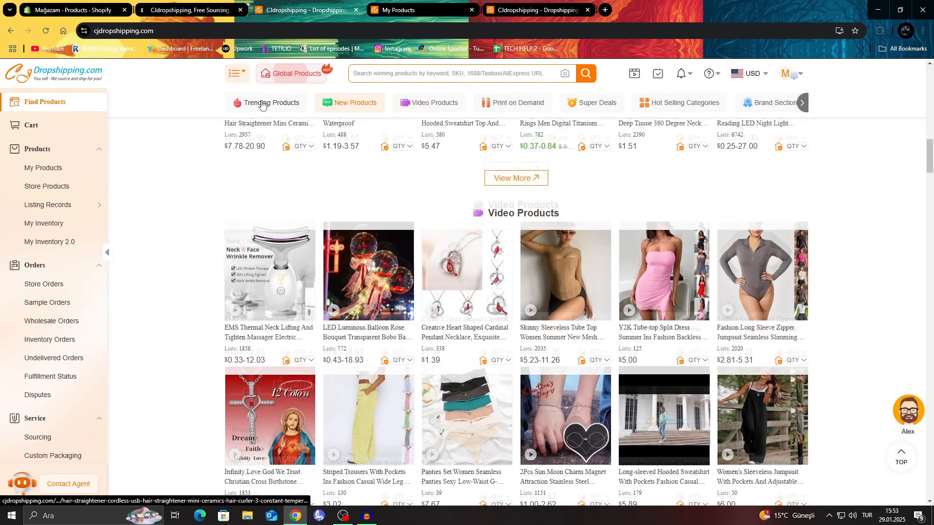
{"action": "scroll", "coordinate": [228, 274], "scroll_direction": "up", "scroll_amount": 4}
{"action": "left_click", "coordinate": [78, 9]}
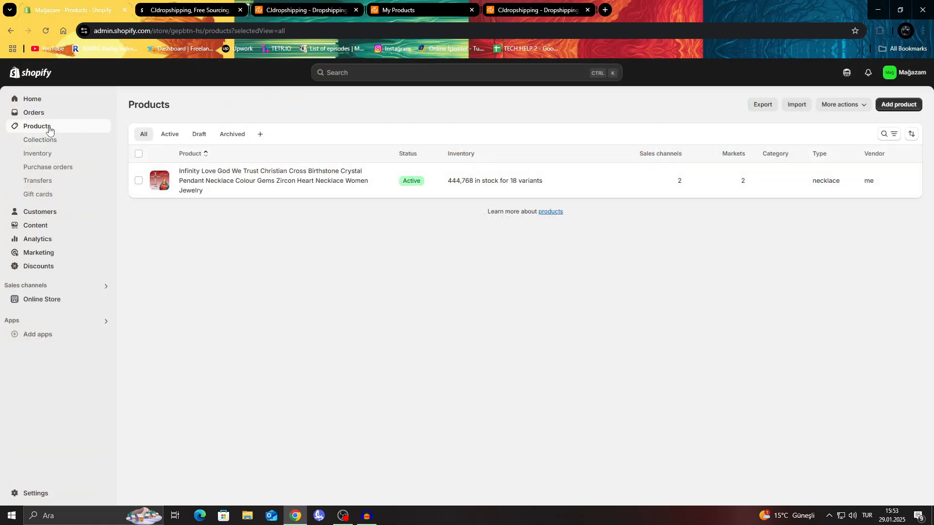